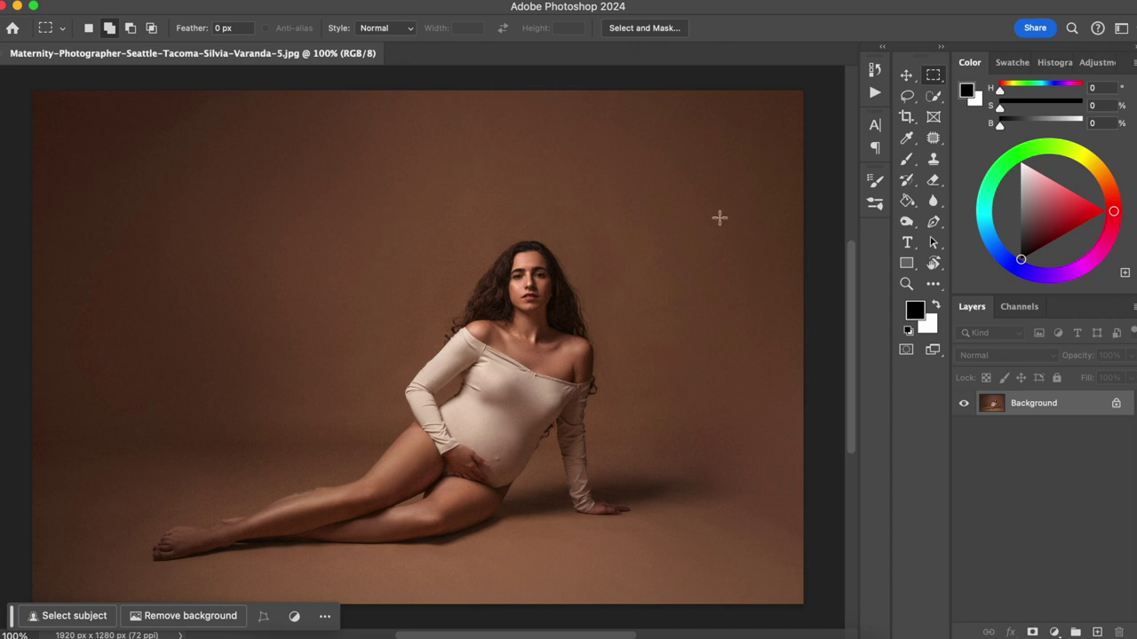
# - Open the Actions panel and drag it off the side dock into its own floating panel
pyautogui.click(875, 92)
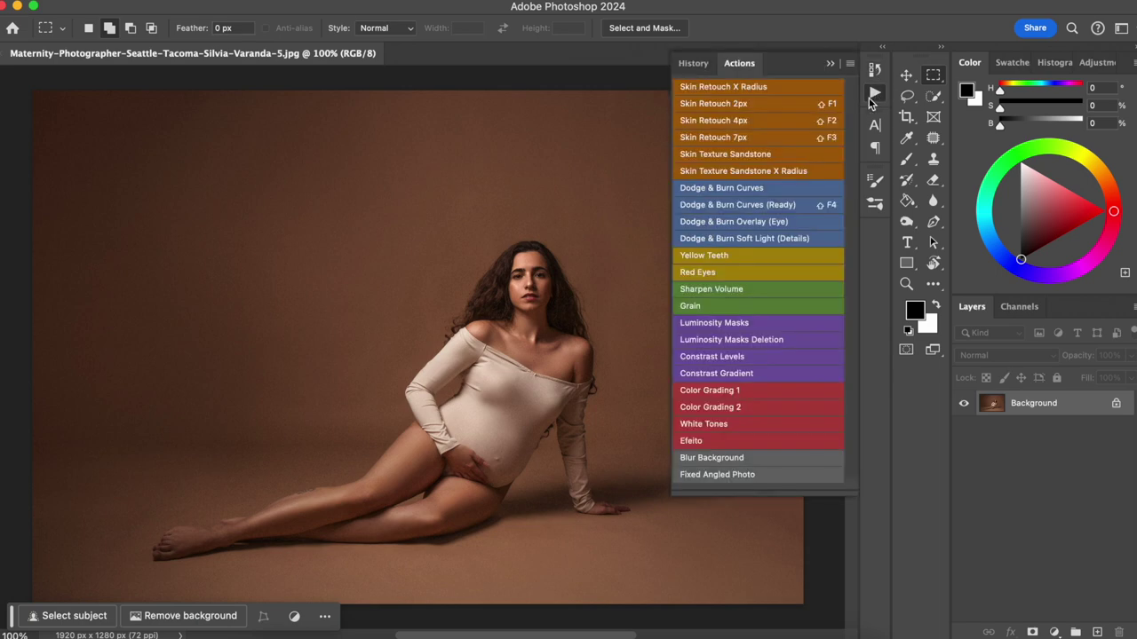
pyautogui.click(875, 92)
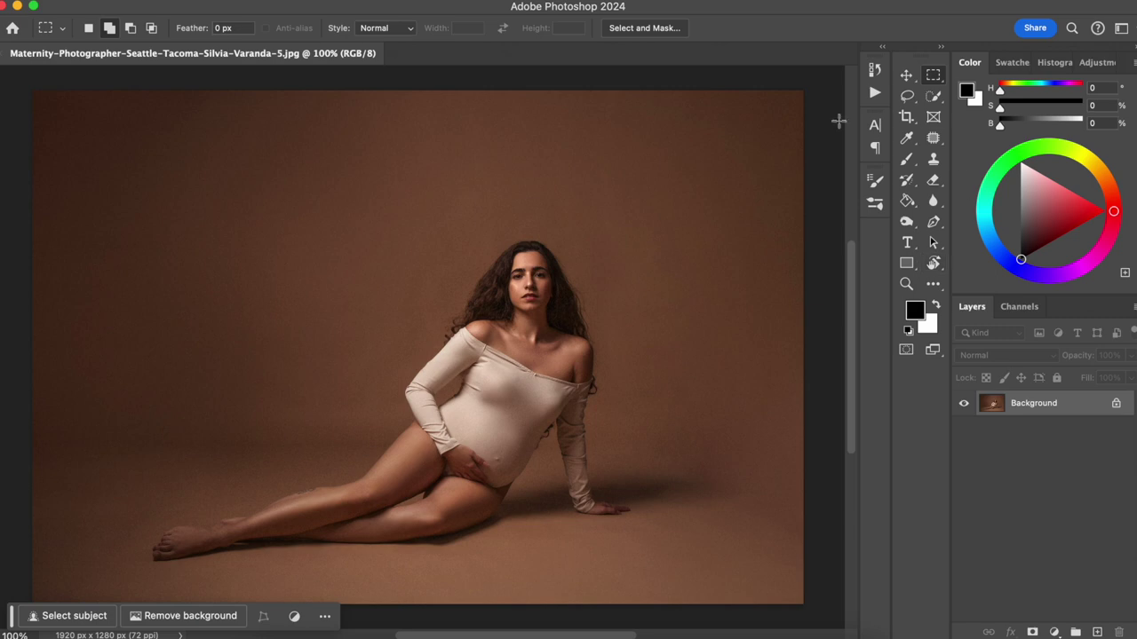
pyautogui.click(545, 10)
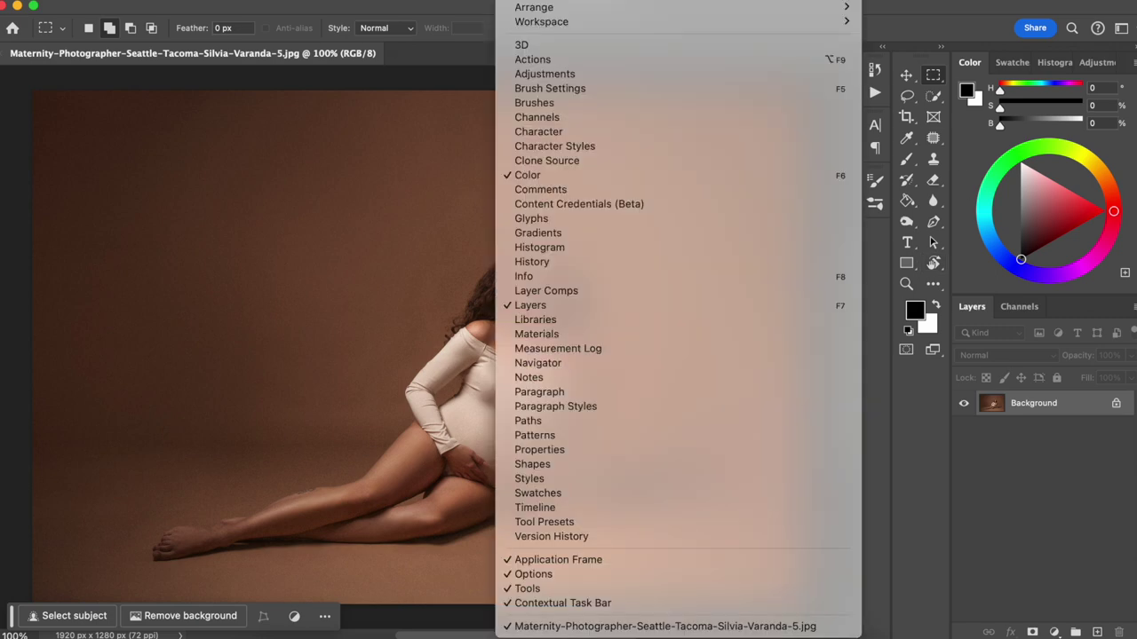
pyautogui.click(542, 62)
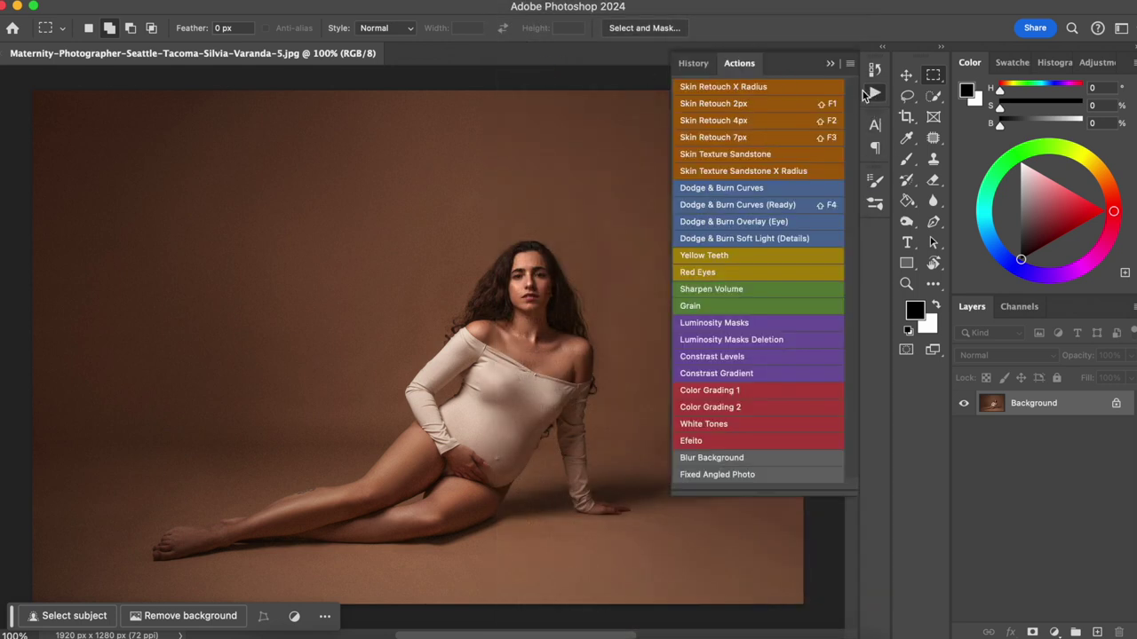
pyautogui.moveTo(864, 95); pyautogui.dragTo(779, 111)
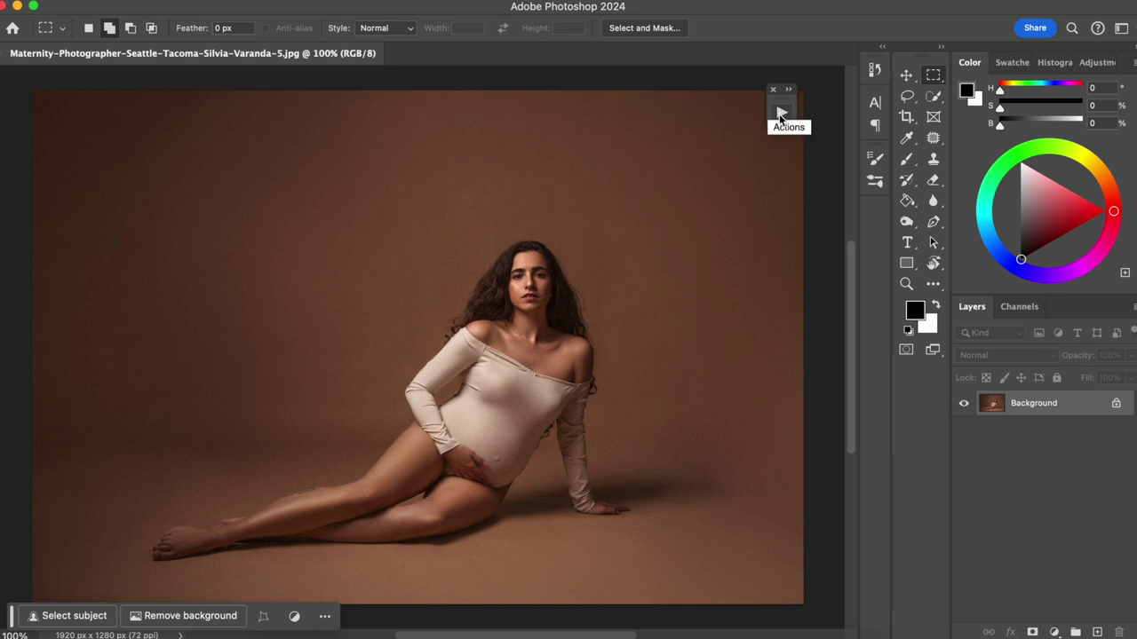
# - Expand the floating Actions panel and switch between list view and button mode
pyautogui.click(779, 114)
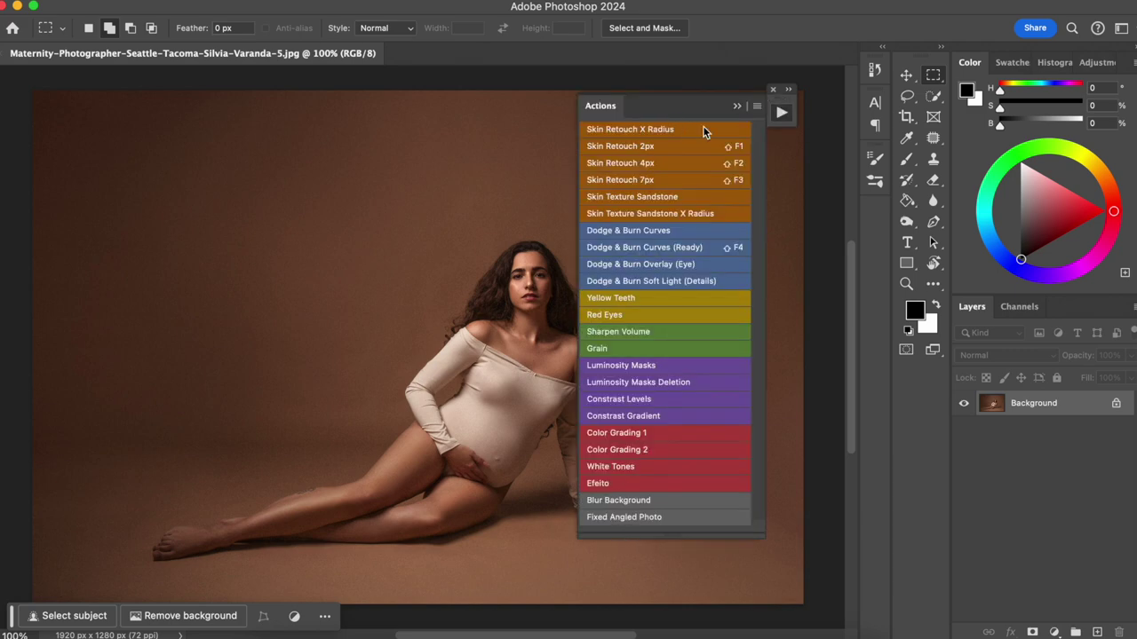
pyautogui.click(758, 105)
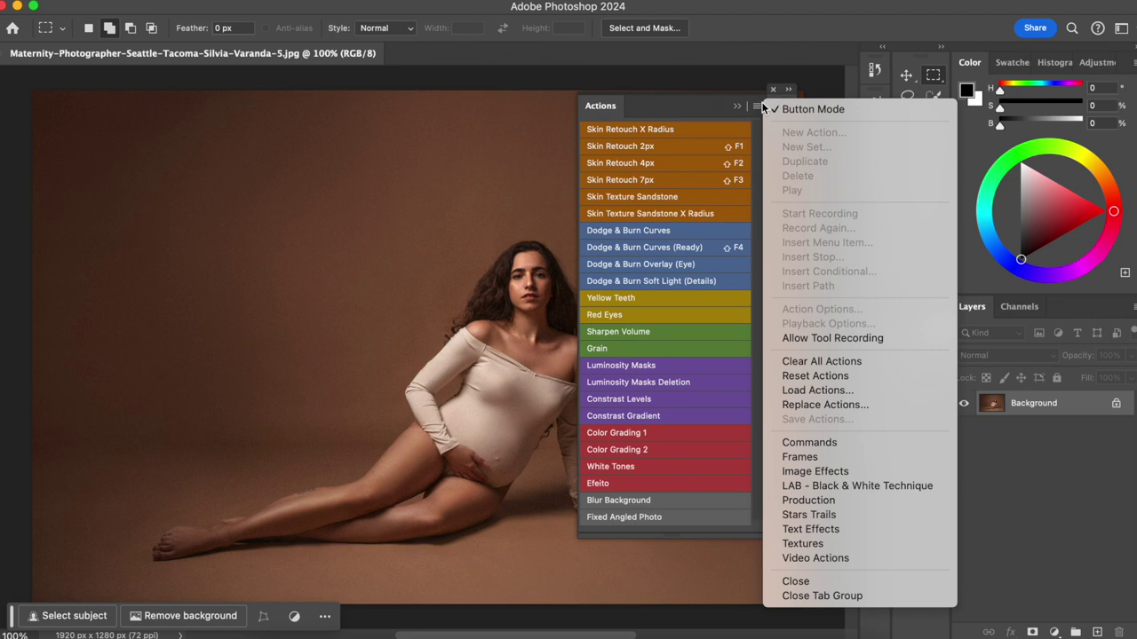
pyautogui.click(804, 108)
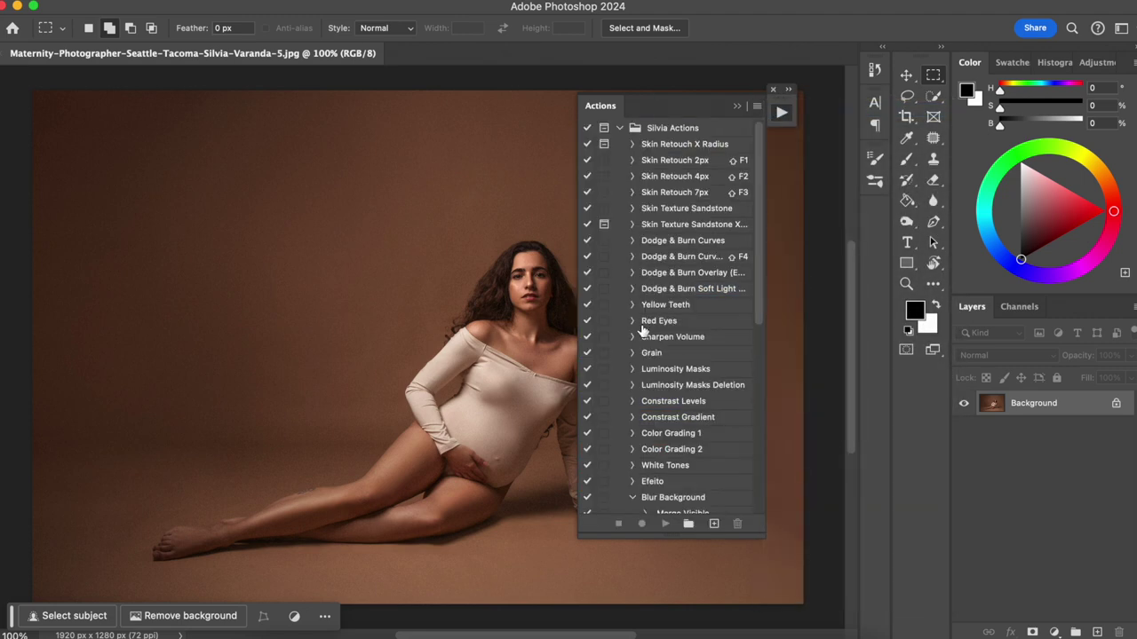
pyautogui.click(619, 129)
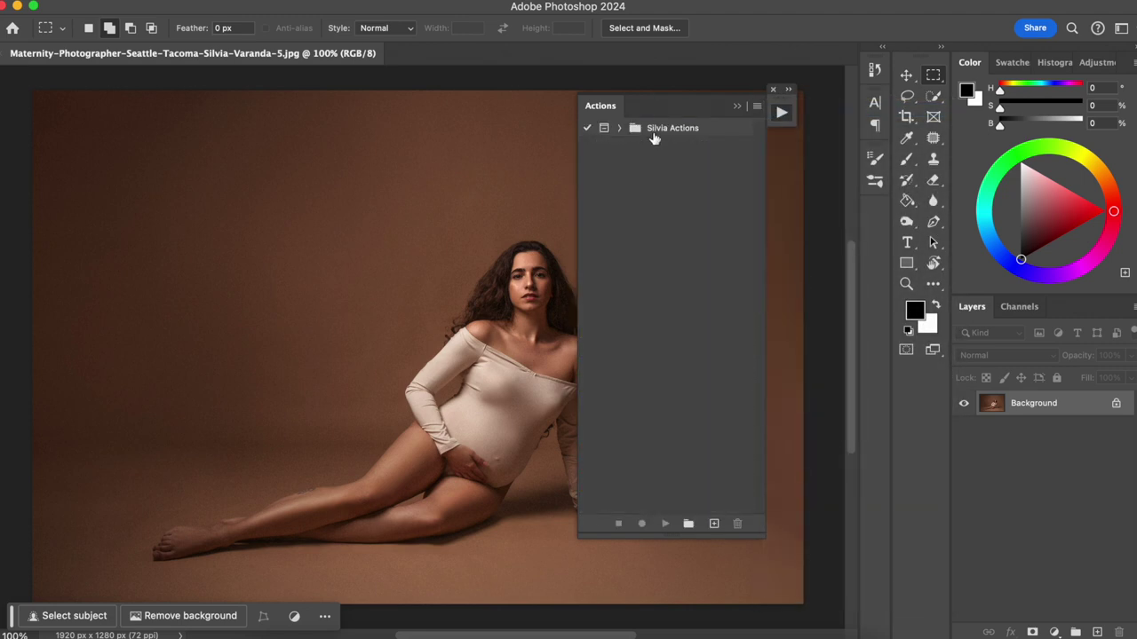
pyautogui.click(619, 129)
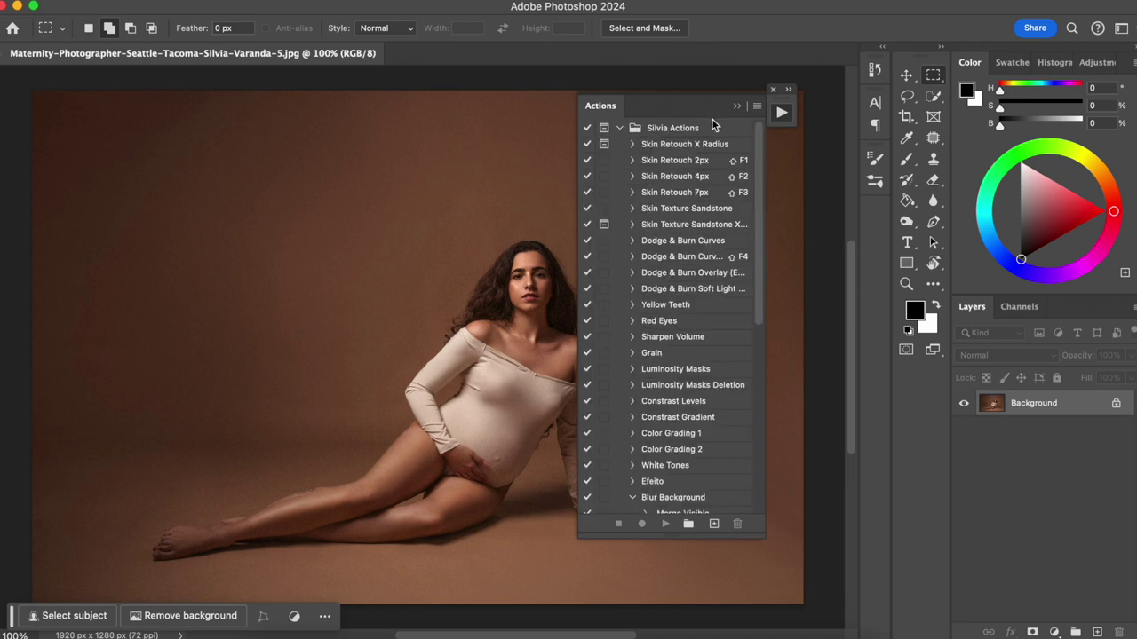
pyautogui.click(757, 106)
pyautogui.click(788, 111)
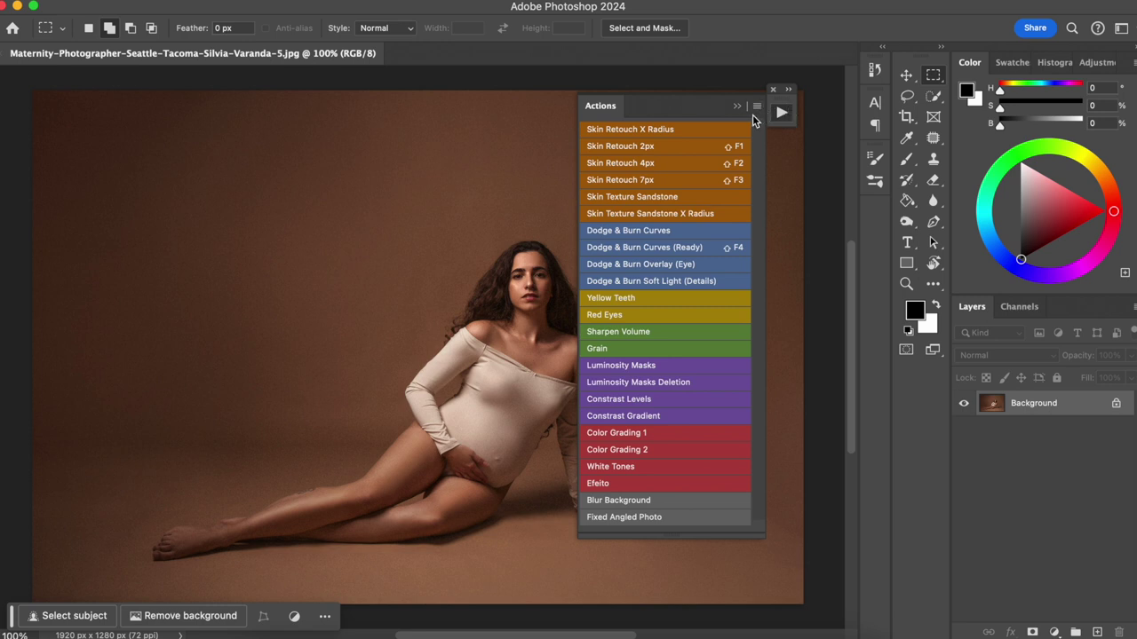
pyautogui.click(756, 108)
pyautogui.click(756, 108)
# - Set the Actions panel to list view with Silvia Actions collapsed, then dock it and open it
pyautogui.click(756, 107)
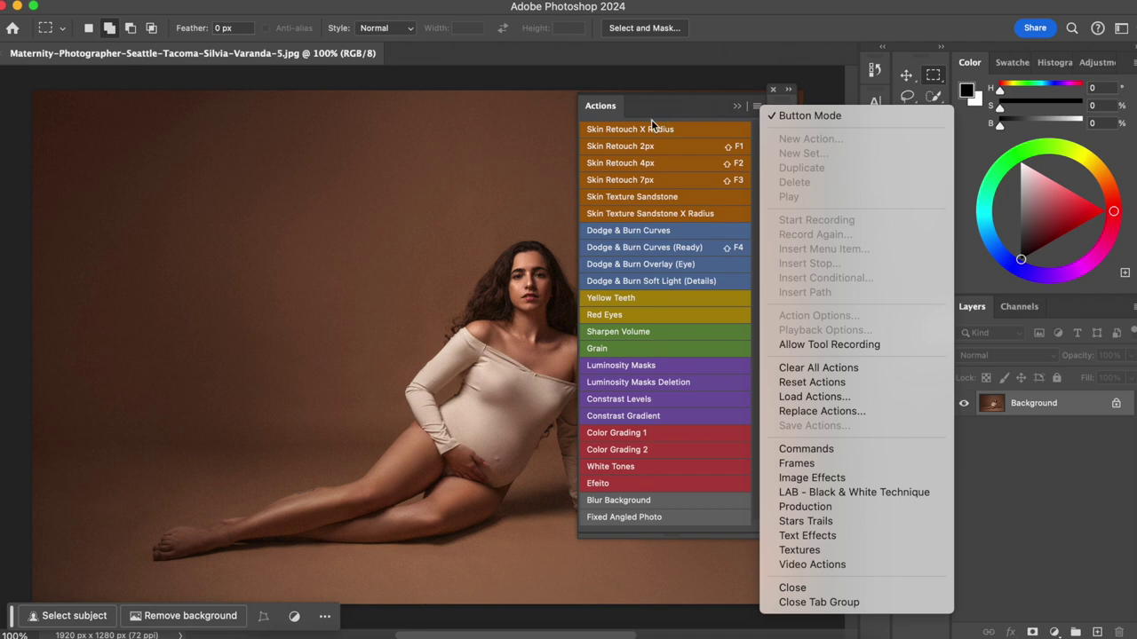
pyautogui.click(789, 115)
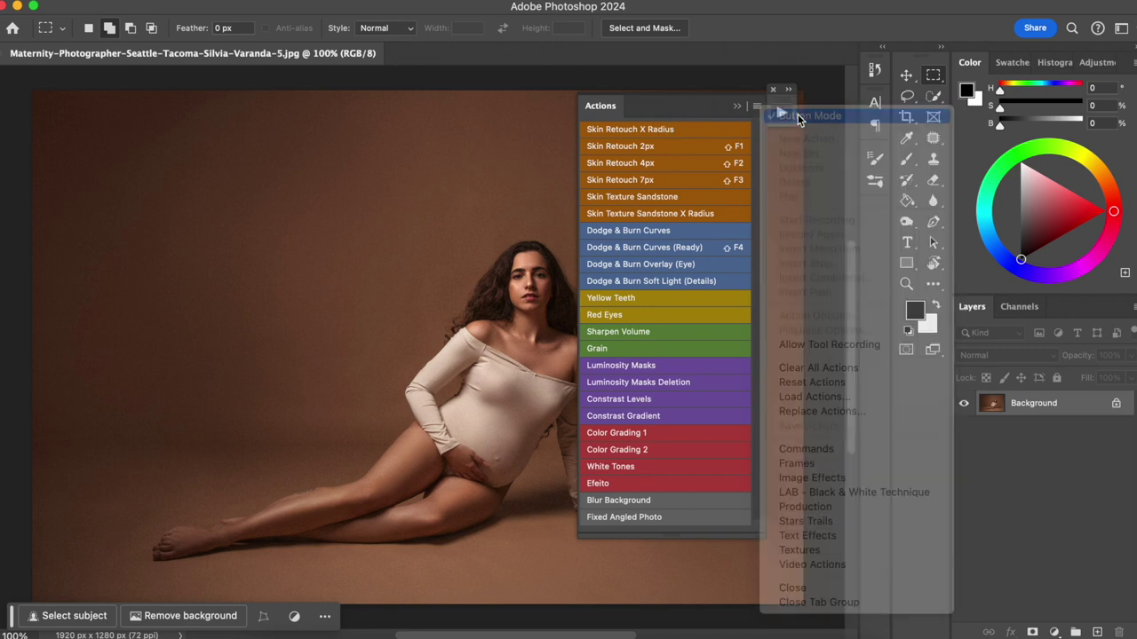
pyautogui.click(619, 128)
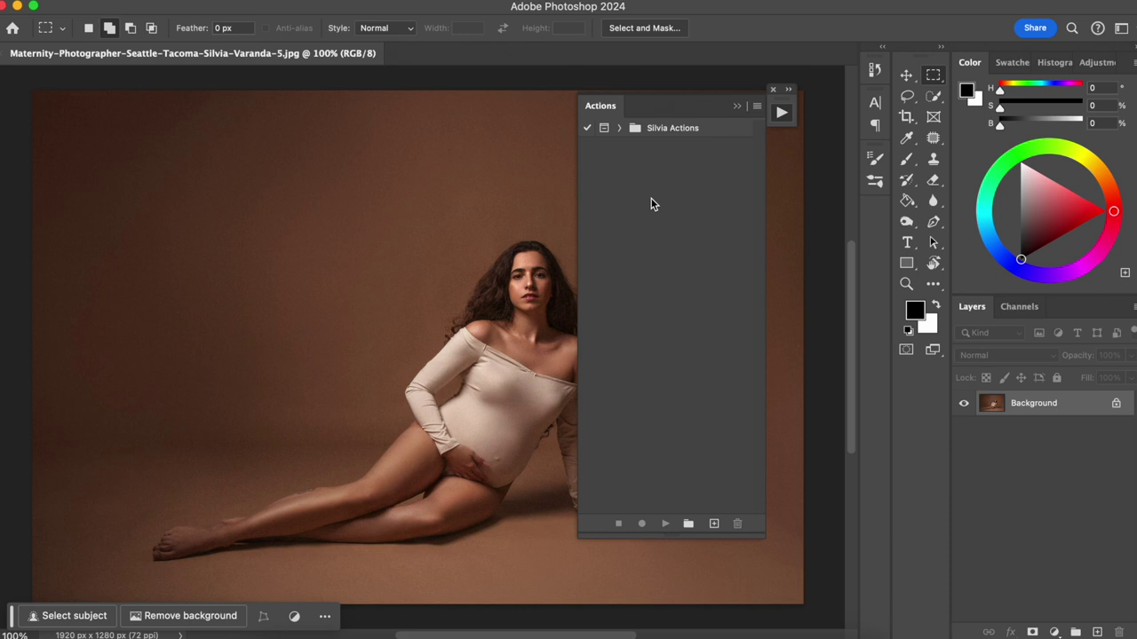
pyautogui.click(757, 106)
pyautogui.click(805, 109)
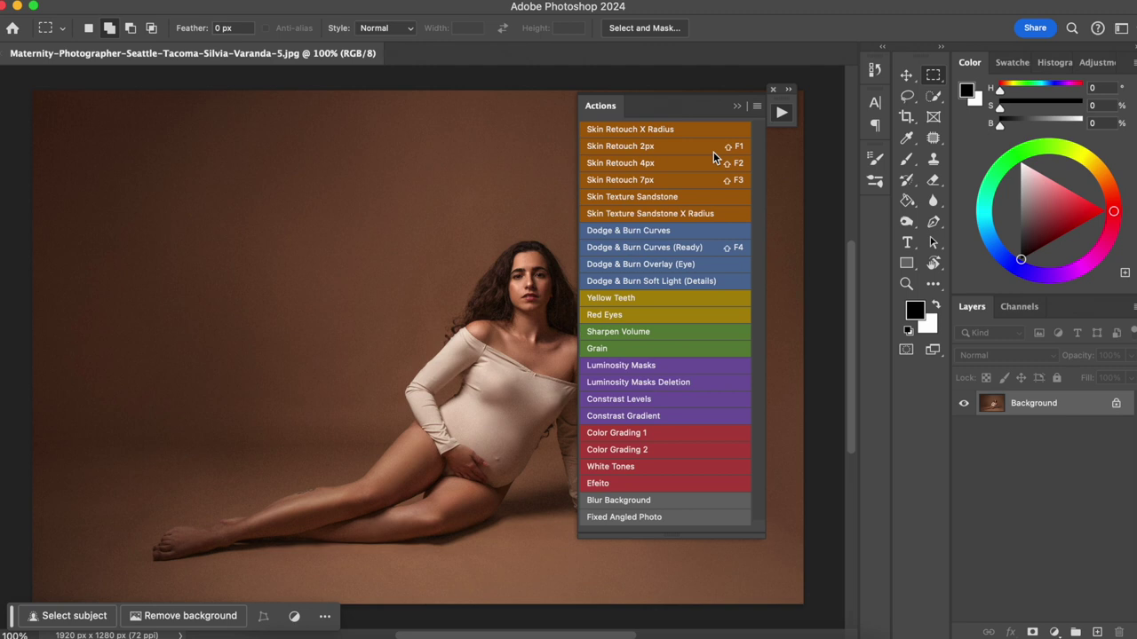
pyautogui.click(757, 107)
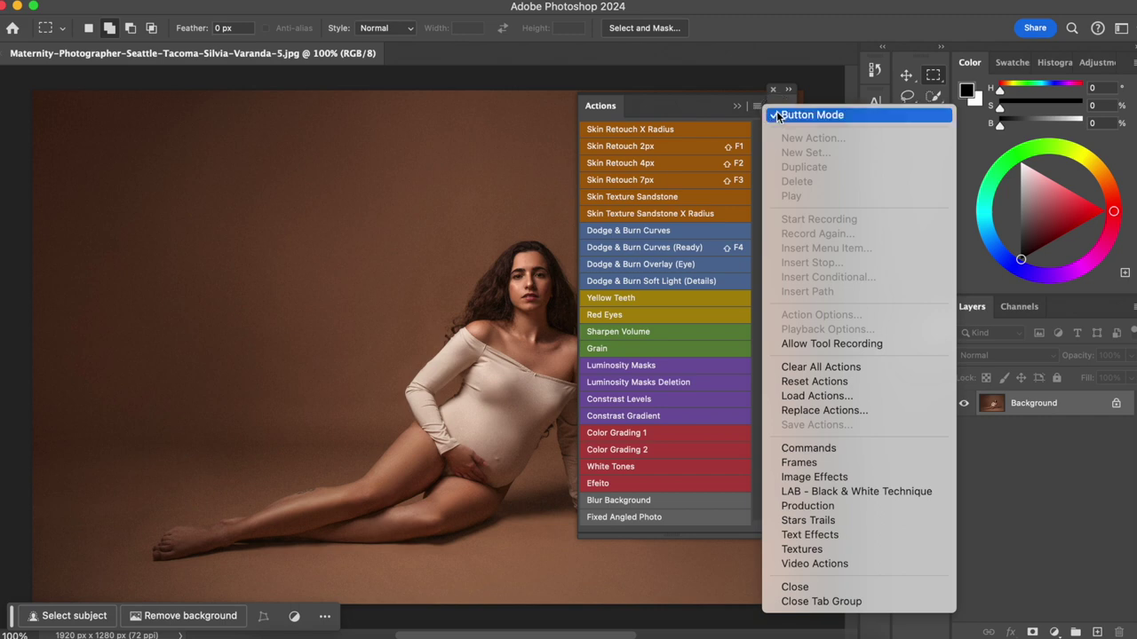
pyautogui.click(778, 115)
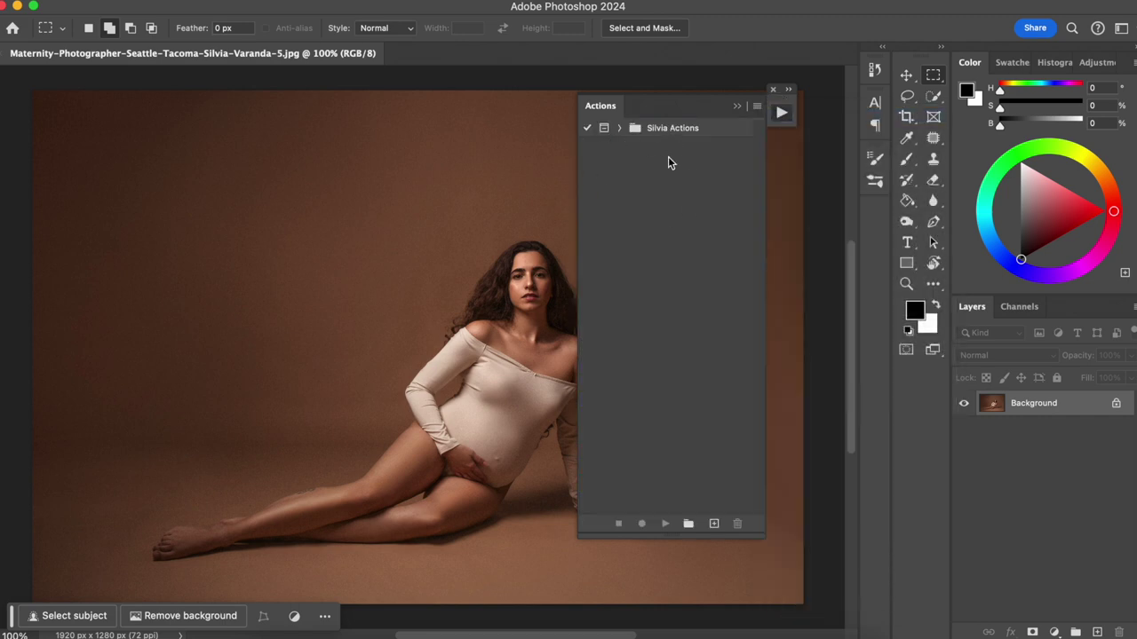
pyautogui.moveTo(779, 107); pyautogui.dragTo(876, 82)
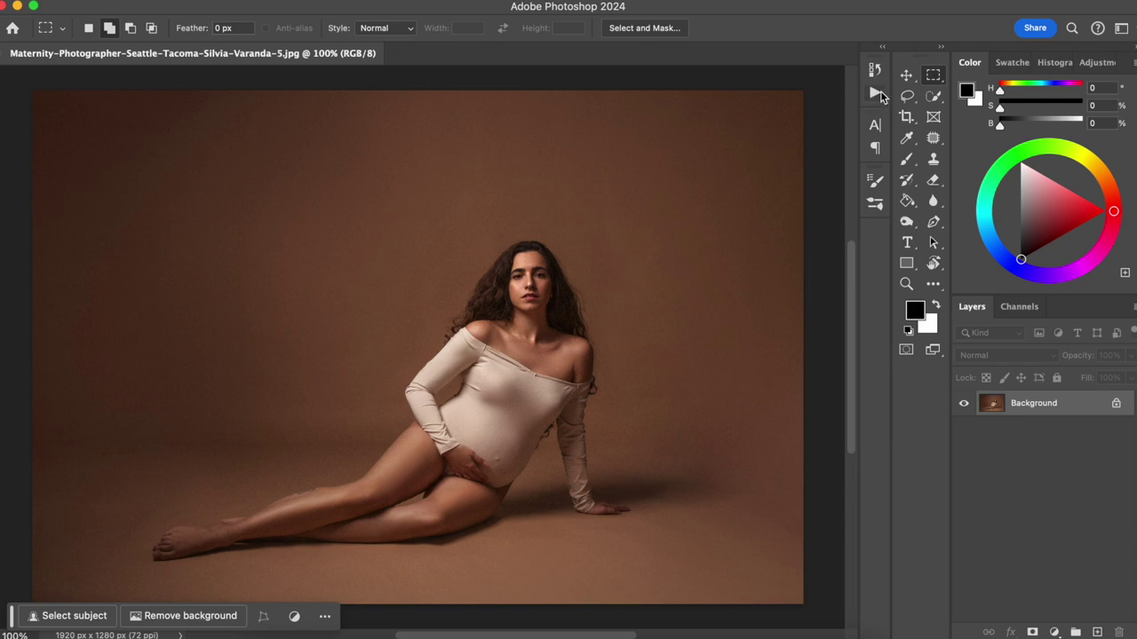
pyautogui.click(879, 94)
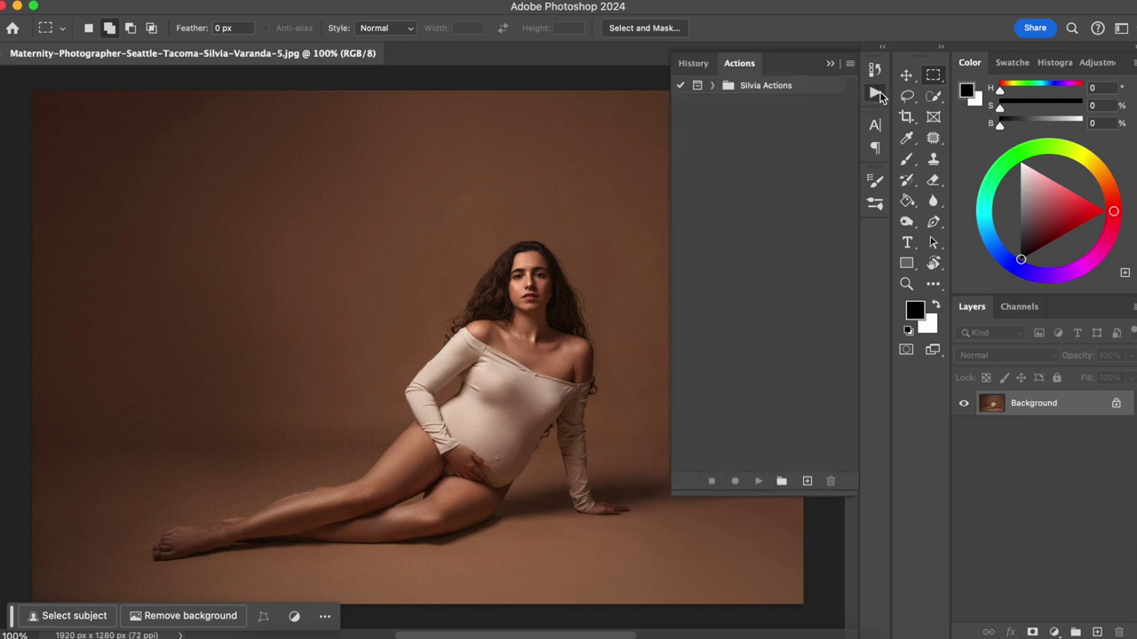
# - Add a Curves layer named 'Dodge' and duplicate it as 'Burn'
pyautogui.click(1053, 632)
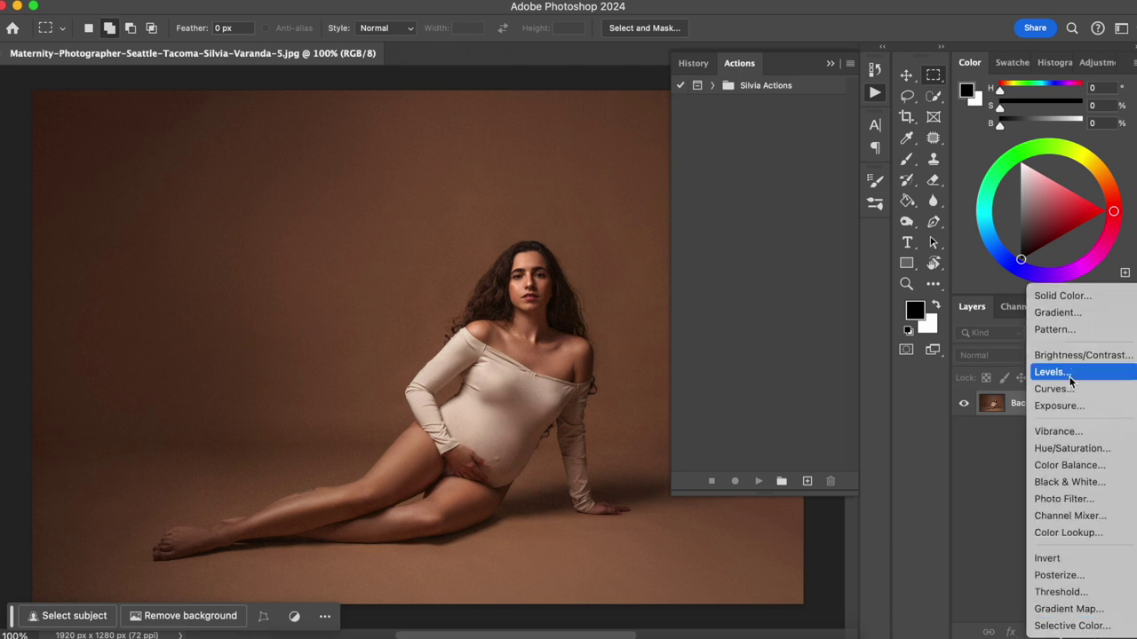
pyautogui.click(1067, 388)
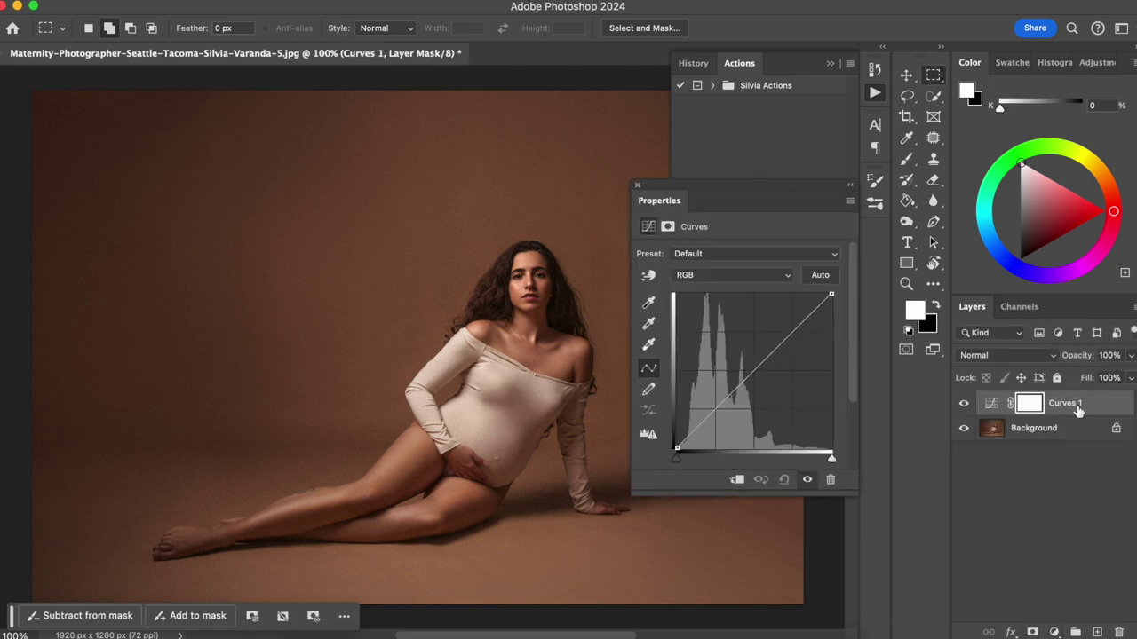
pyautogui.doubleClick(1070, 403)
pyautogui.write('Dodge')
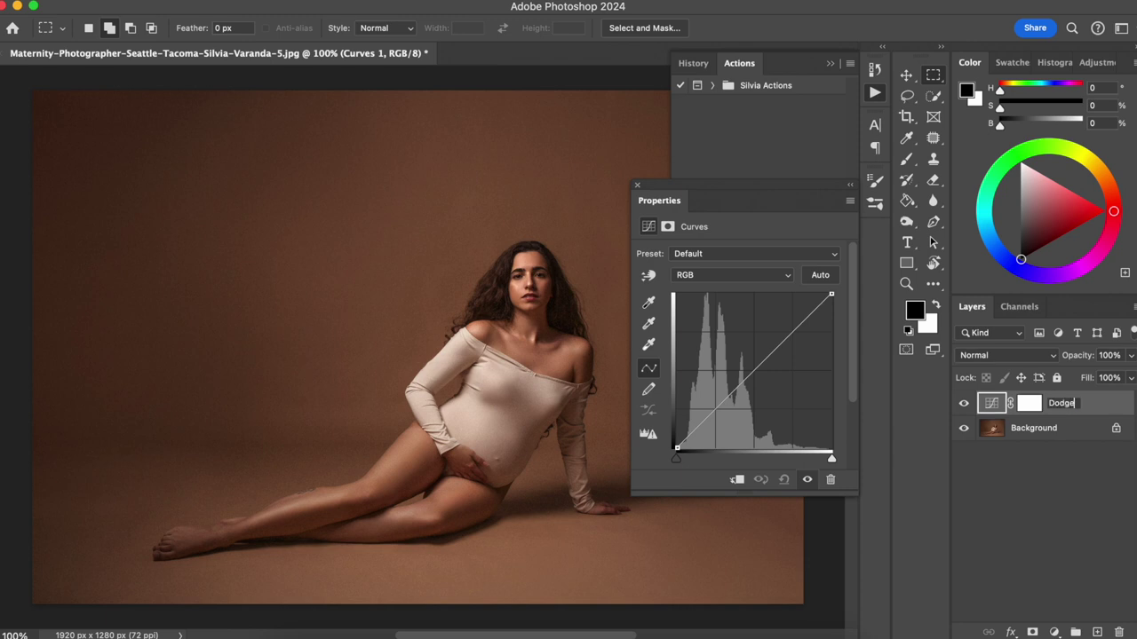
pyautogui.click(1104, 405)
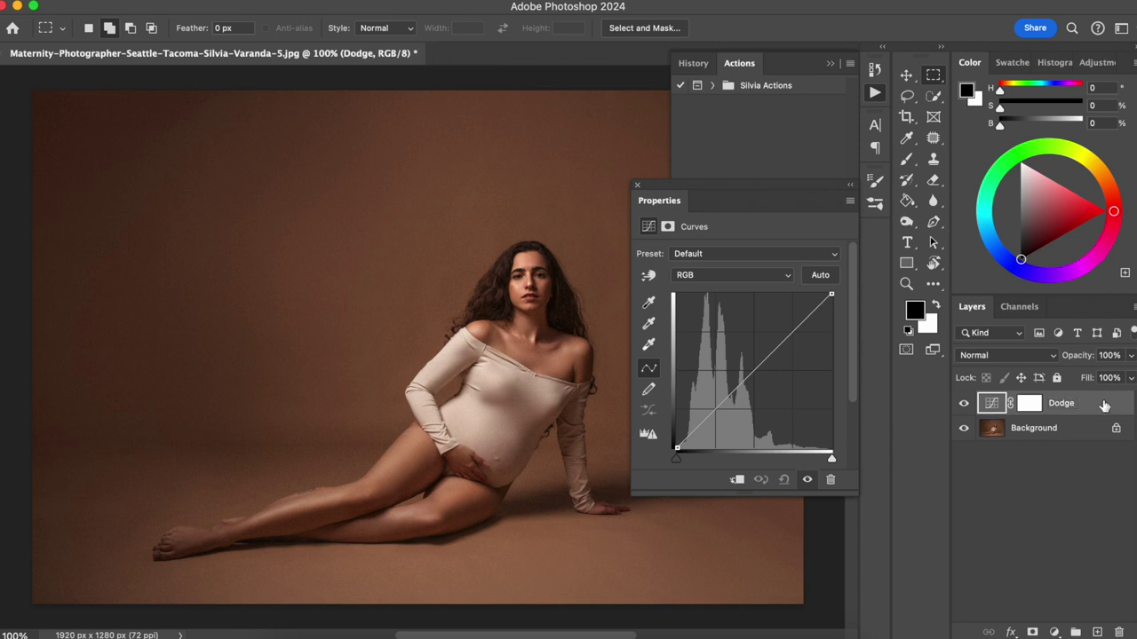
pyautogui.press('super+j')
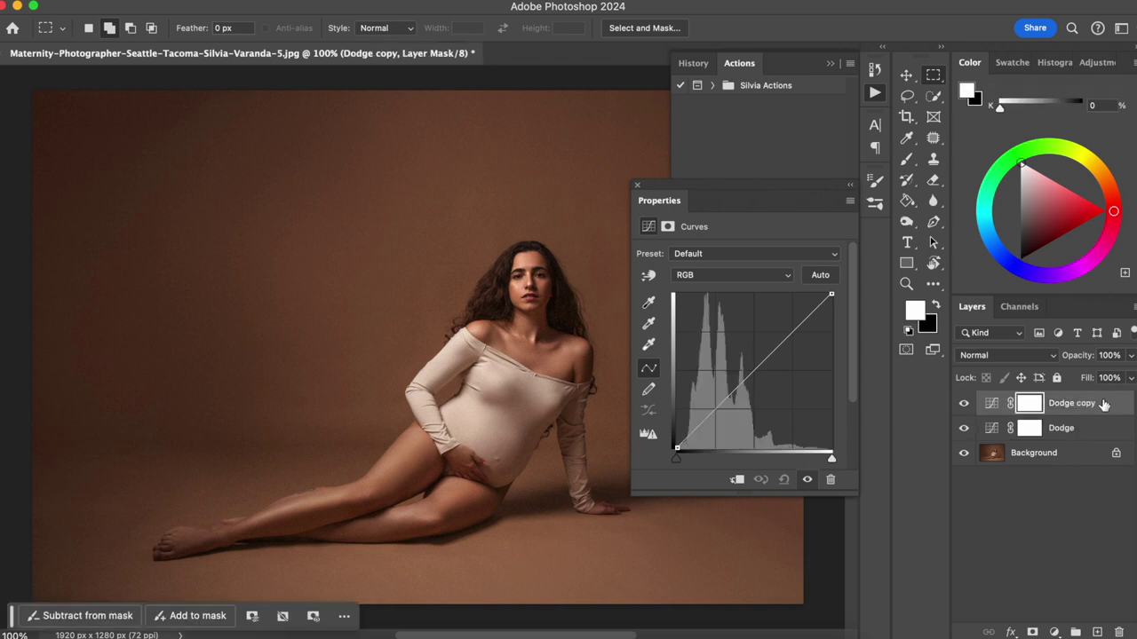
pyautogui.doubleClick(1071, 404)
pyautogui.write('Burn')
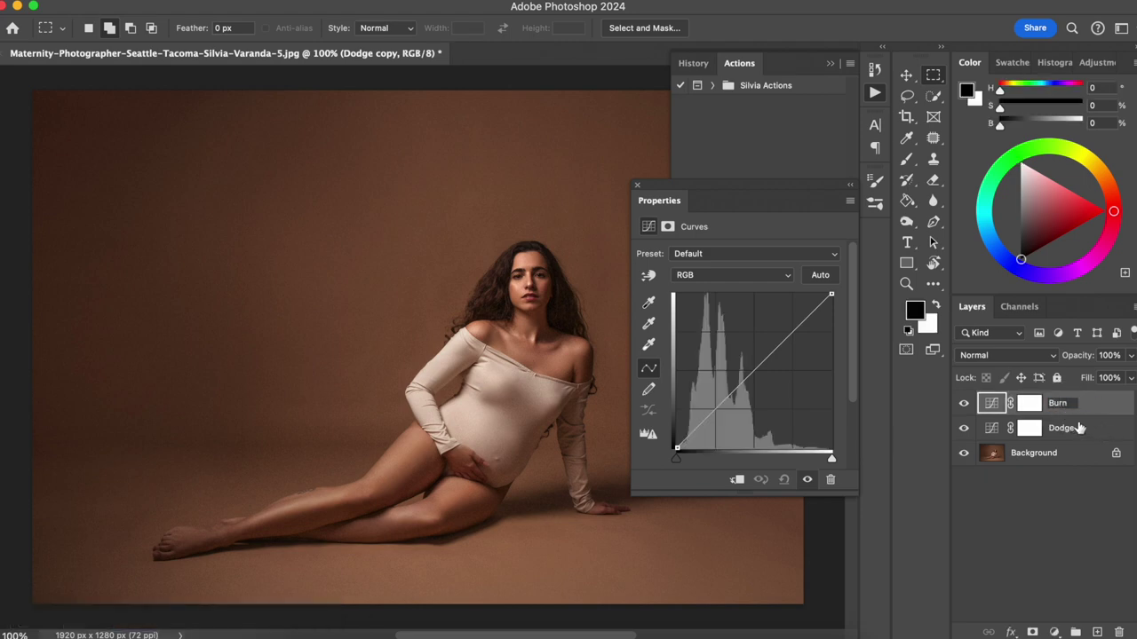
pyautogui.press('Return')
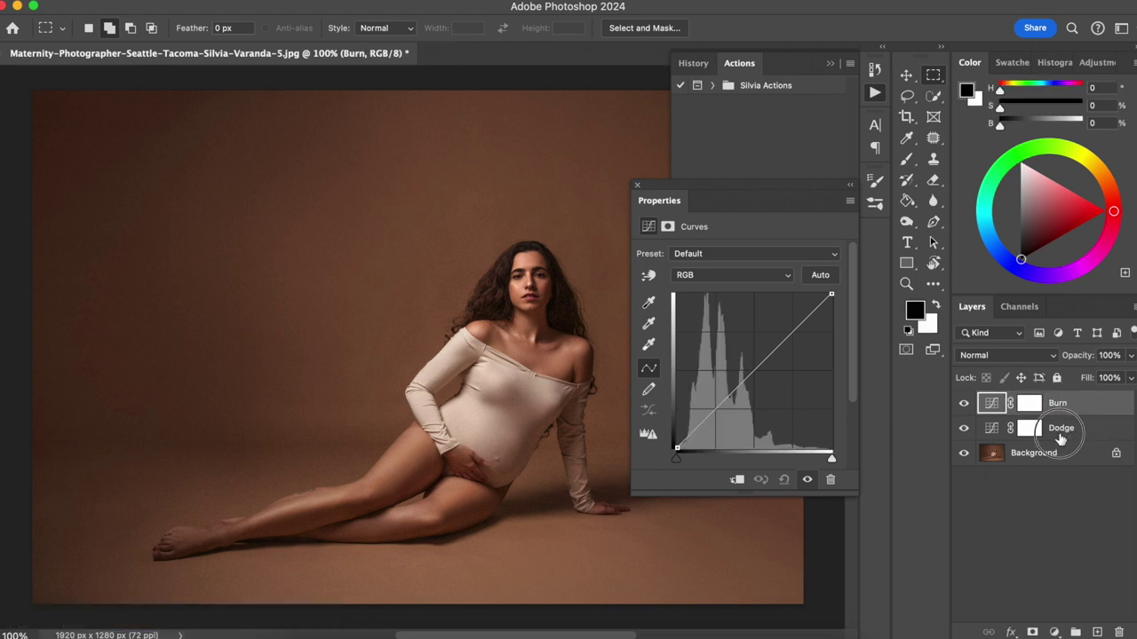
# - Brighten the Dodge curve, darken the Burn curve, and set both to Luminosity blend mode
pyautogui.click(1030, 429)
pyautogui.moveTo(756, 366); pyautogui.dragTo(743, 356)
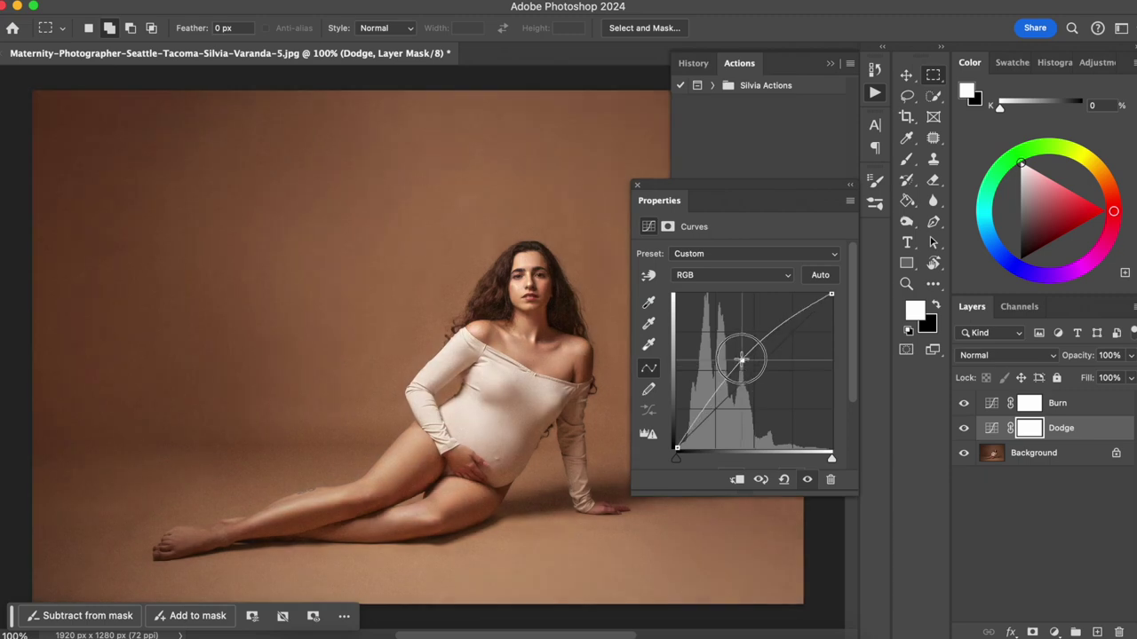
pyautogui.click(1004, 359)
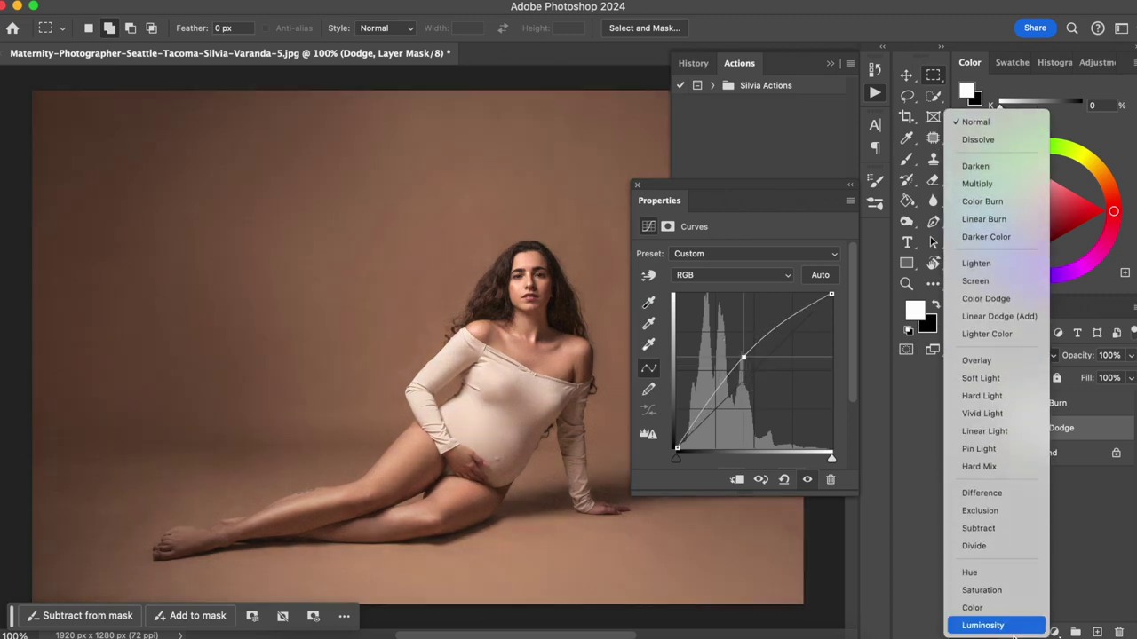
pyautogui.click(983, 625)
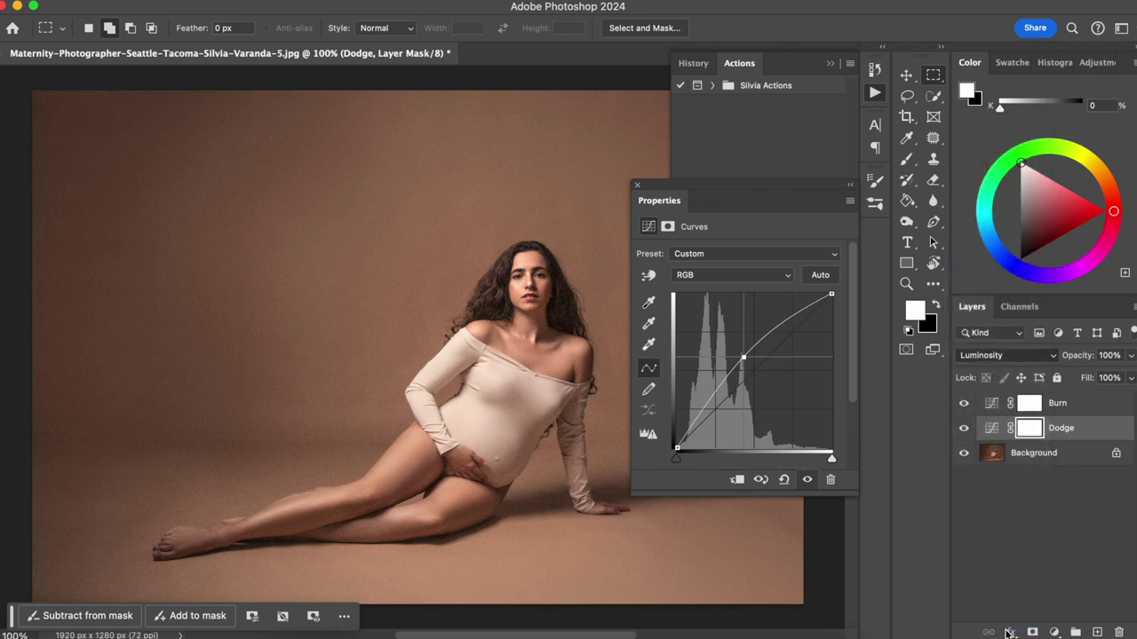
pyautogui.click(991, 407)
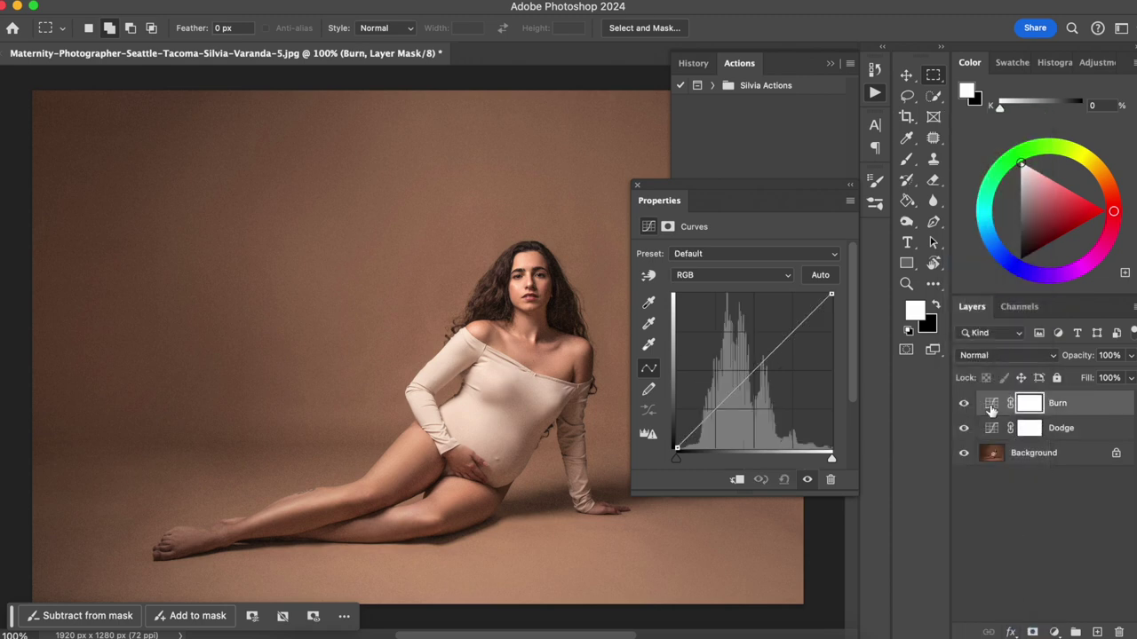
pyautogui.moveTo(757, 370); pyautogui.dragTo(770, 379)
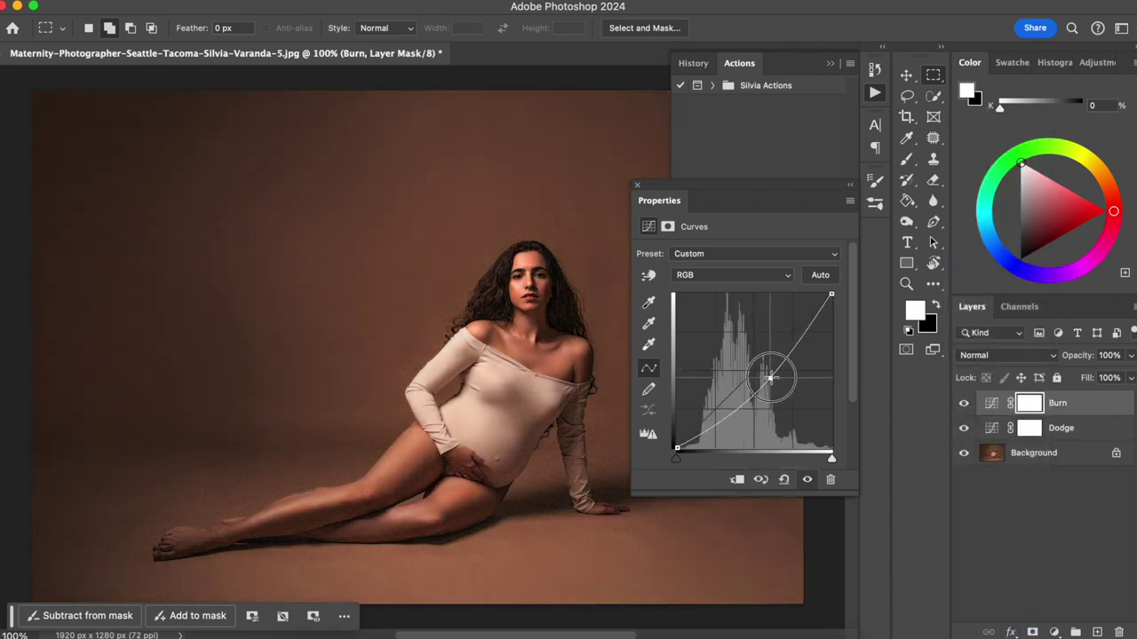
pyautogui.click(1004, 356)
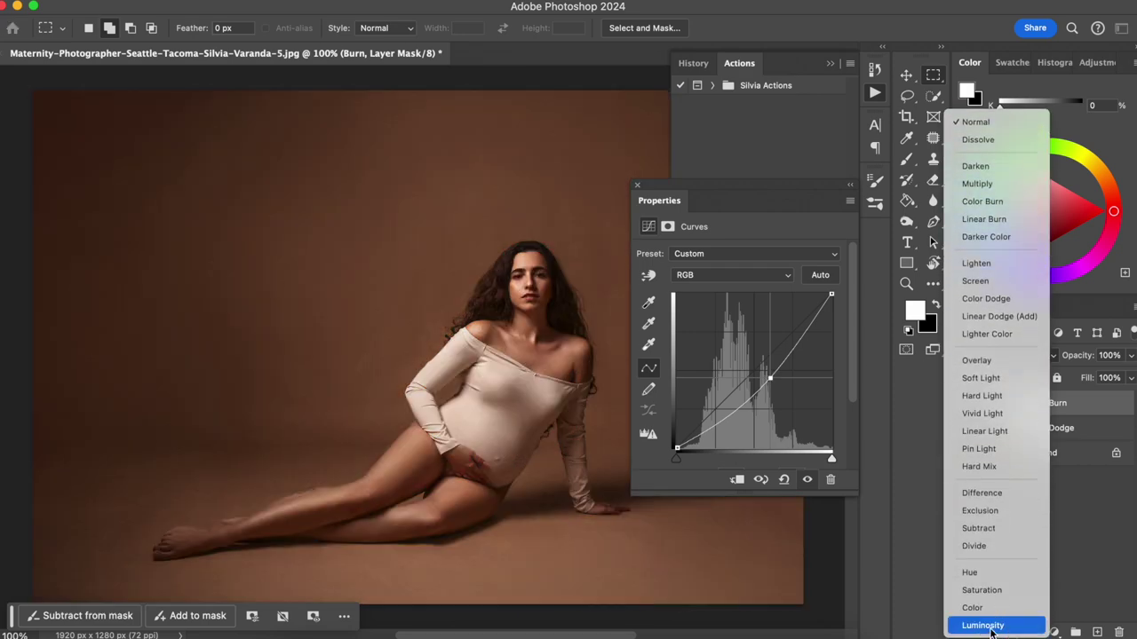
pyautogui.click(991, 627)
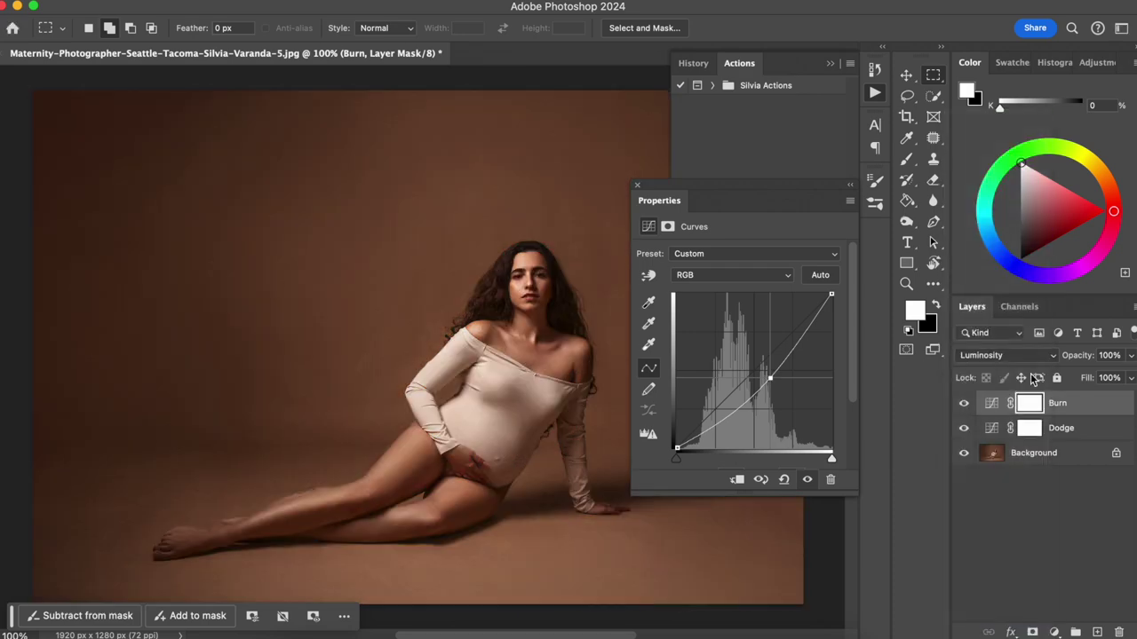
# - Invert the Burn and Dodge masks to black and group both layers
pyautogui.click(1032, 407)
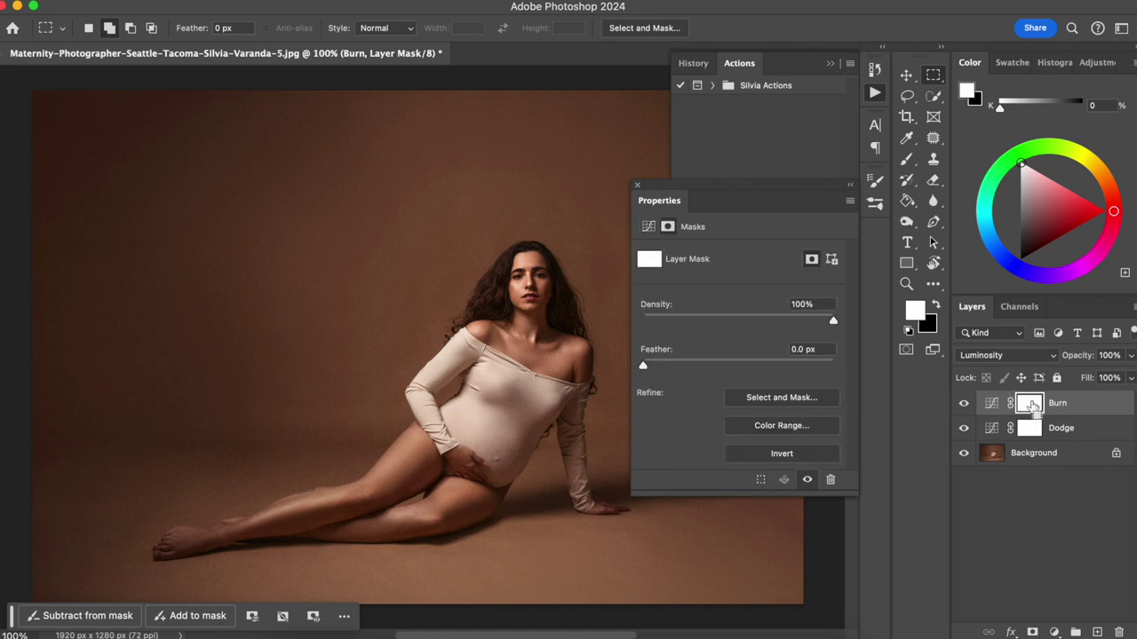
pyautogui.press('super+i')
pyautogui.click(1035, 428)
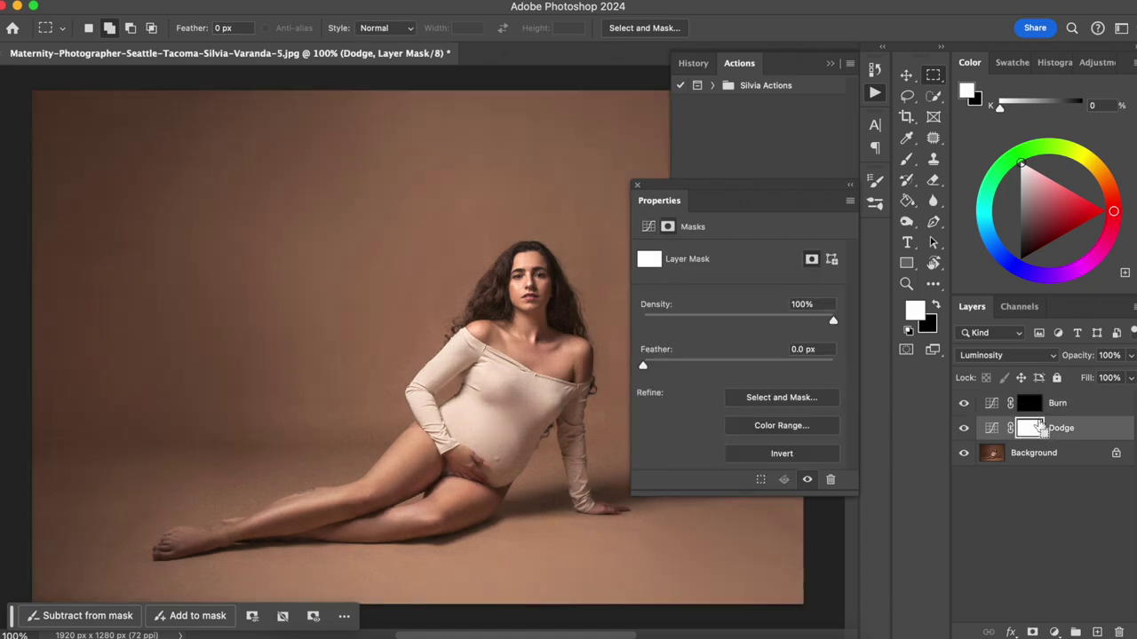
pyautogui.press('super+i')
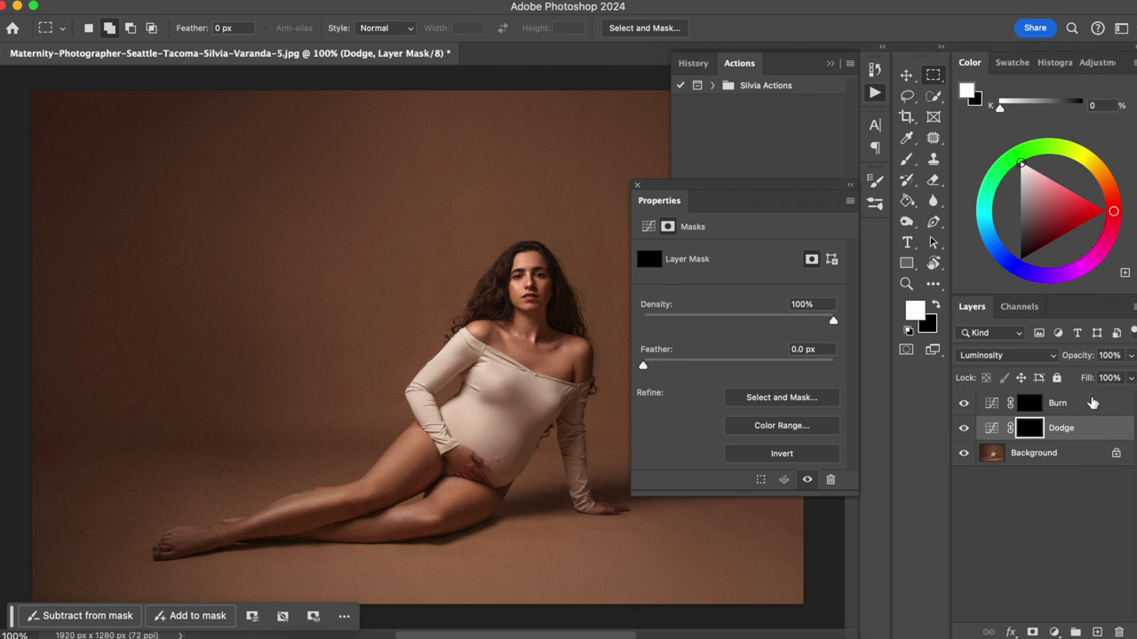
pyautogui.keyDown('shift'); pyautogui.click(1091, 405); pyautogui.keyUp('shift')
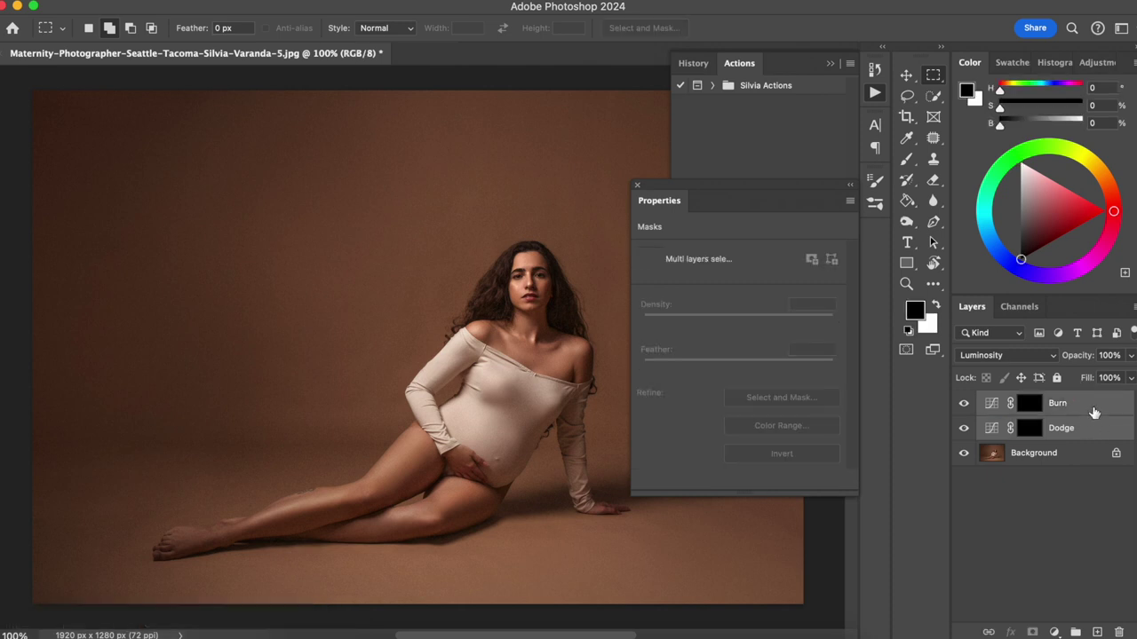
pyautogui.press('super+g')
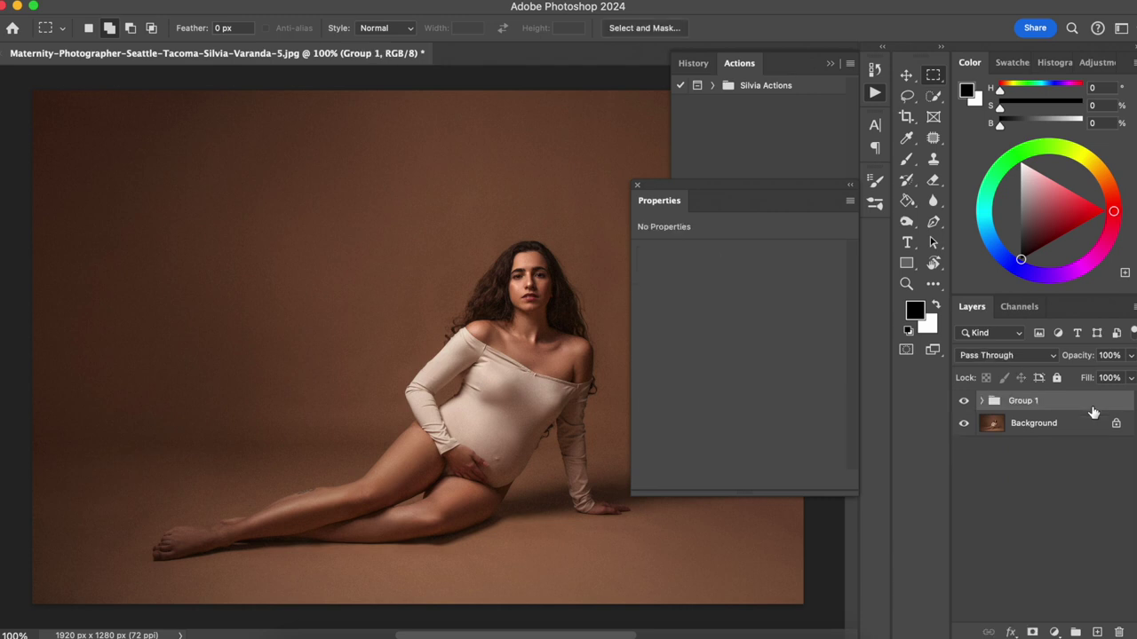
# - Rename Group 1 to 'Dodge & Burn', then delete the group, leaving only Background
pyautogui.doubleClick(1020, 401)
pyautogui.write('Dodge & Burn')
pyautogui.press('Return')
pyautogui.click(983, 401)
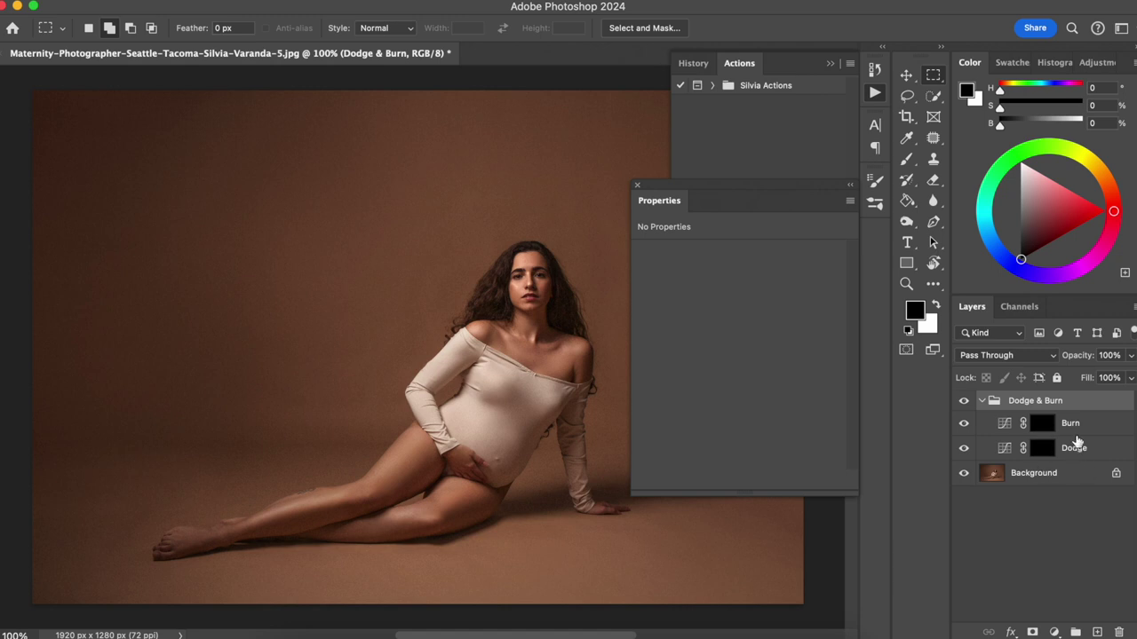
pyautogui.click(993, 542)
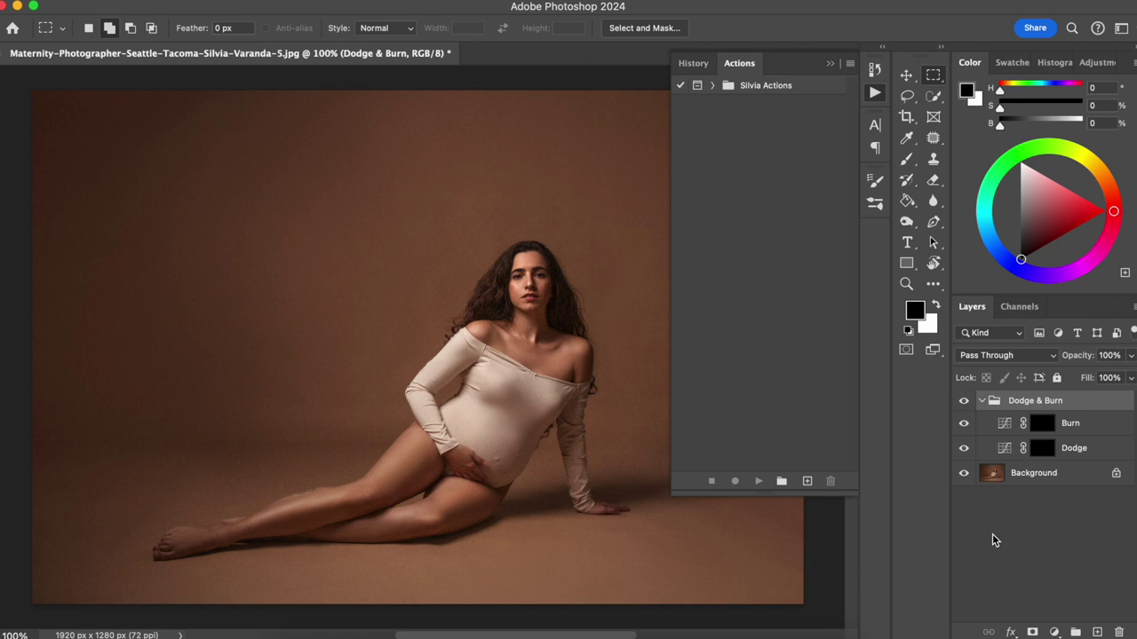
pyautogui.press('super+shift+e')
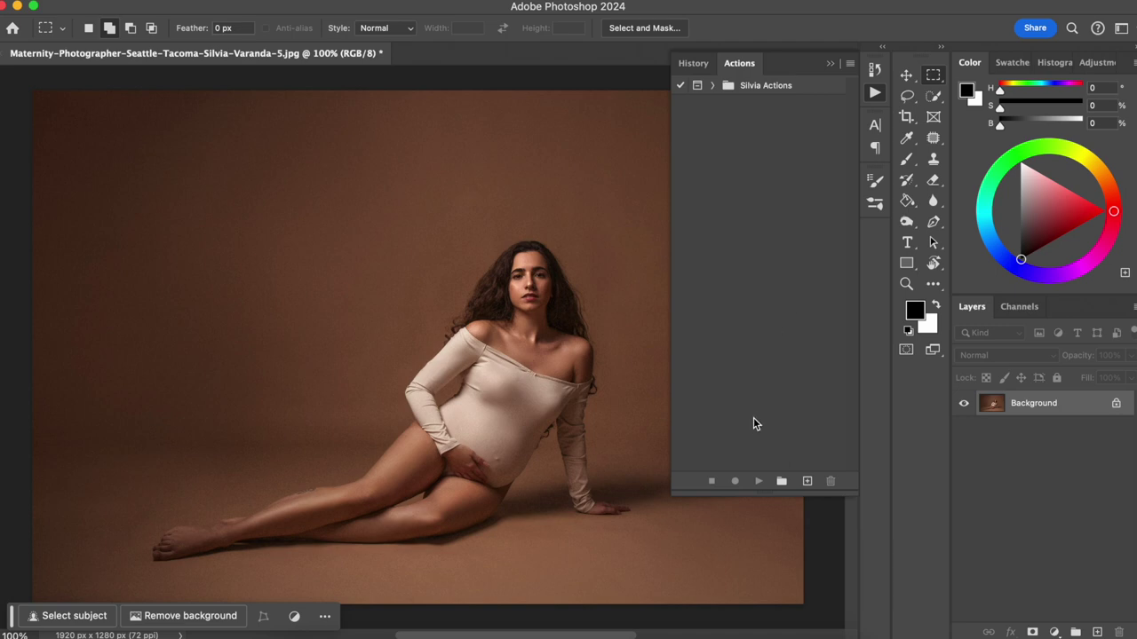
# - Create an action named 'Dodge & Burn (Curves)', coloured Red with no function key, and start recording
pyautogui.click(807, 481)
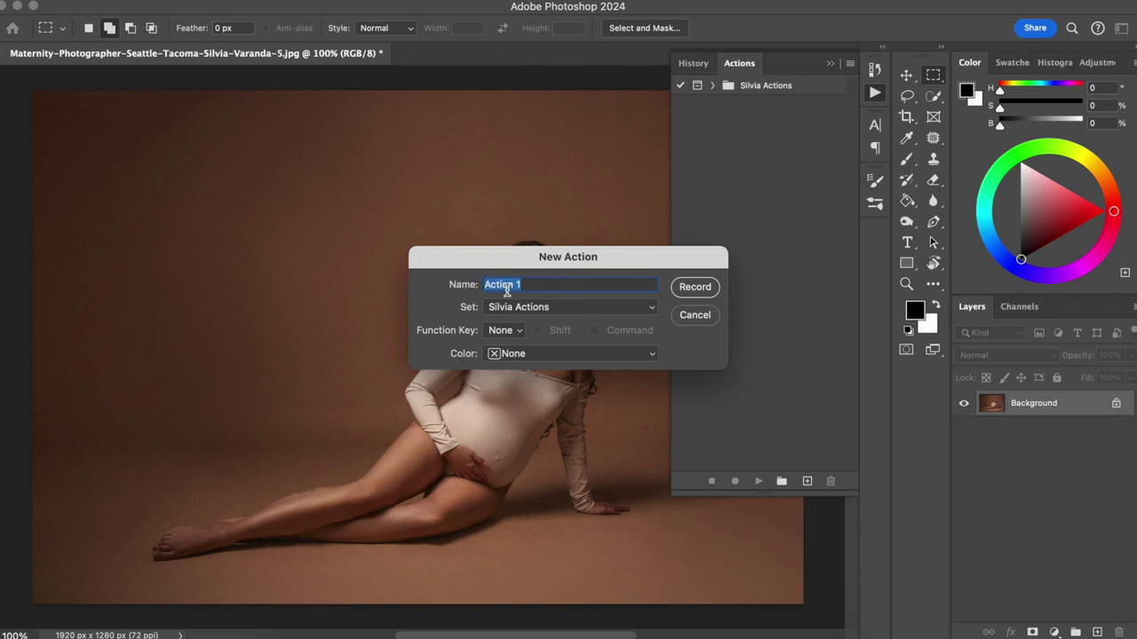
pyautogui.write('Dodge & Burn Curves)')
pyautogui.click(552, 284)
pyautogui.write('(')
pyautogui.click(551, 353)
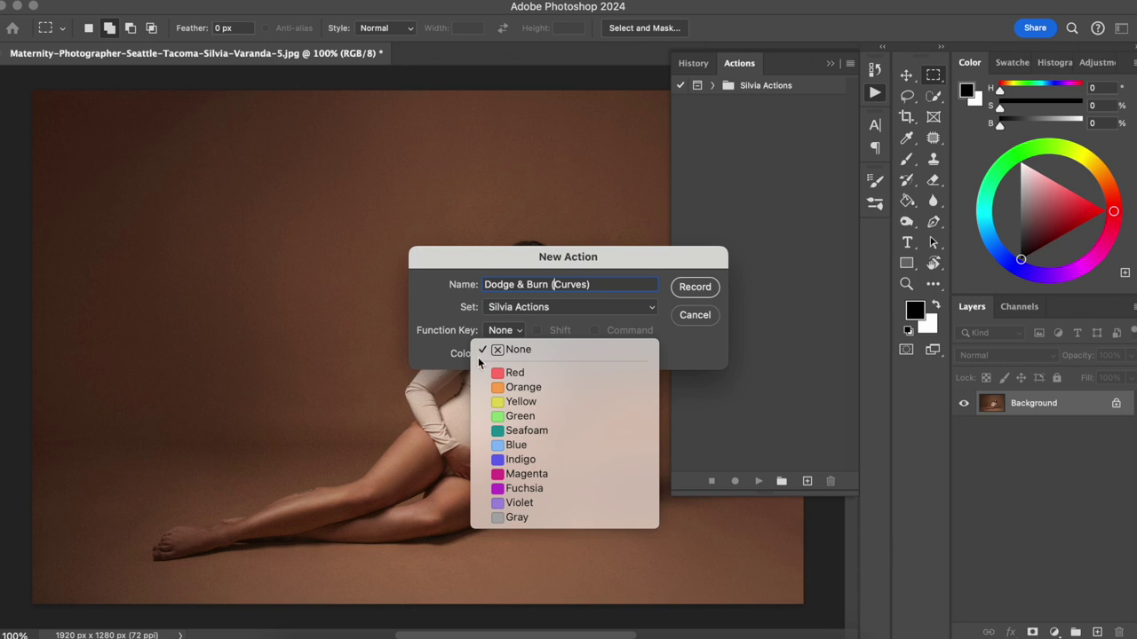
pyautogui.click(514, 347)
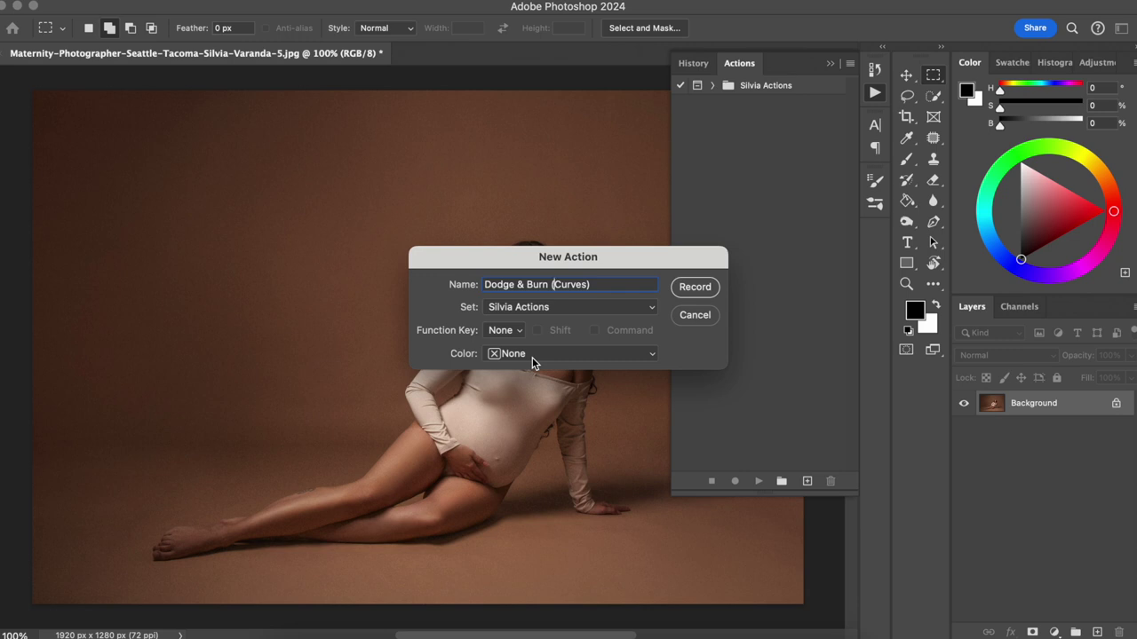
pyautogui.click(532, 357)
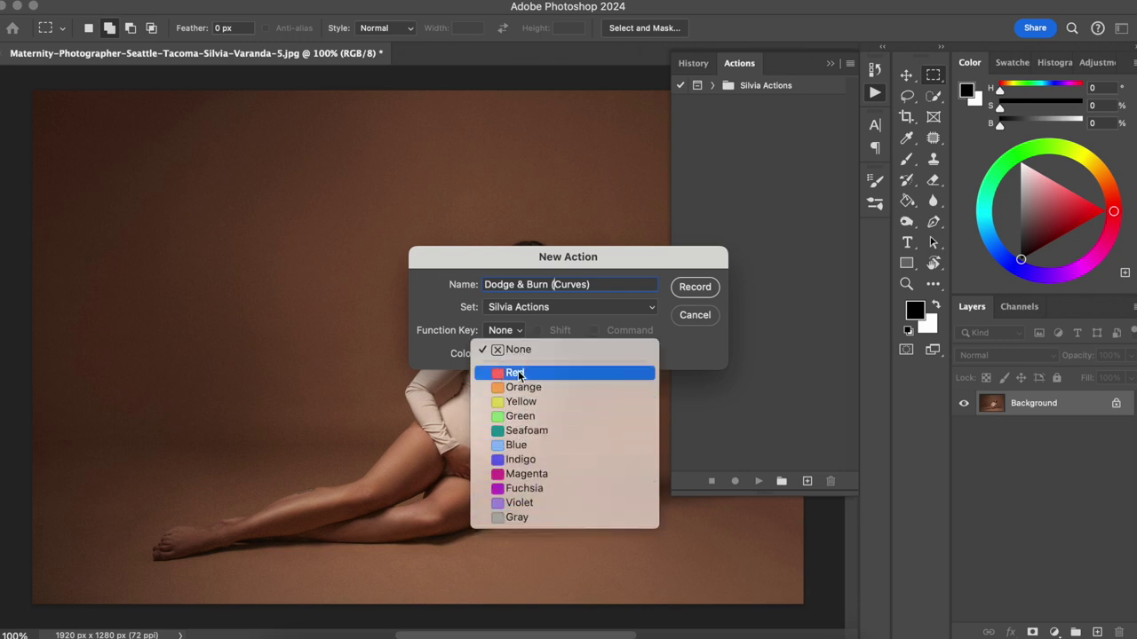
pyautogui.click(518, 373)
pyautogui.click(514, 332)
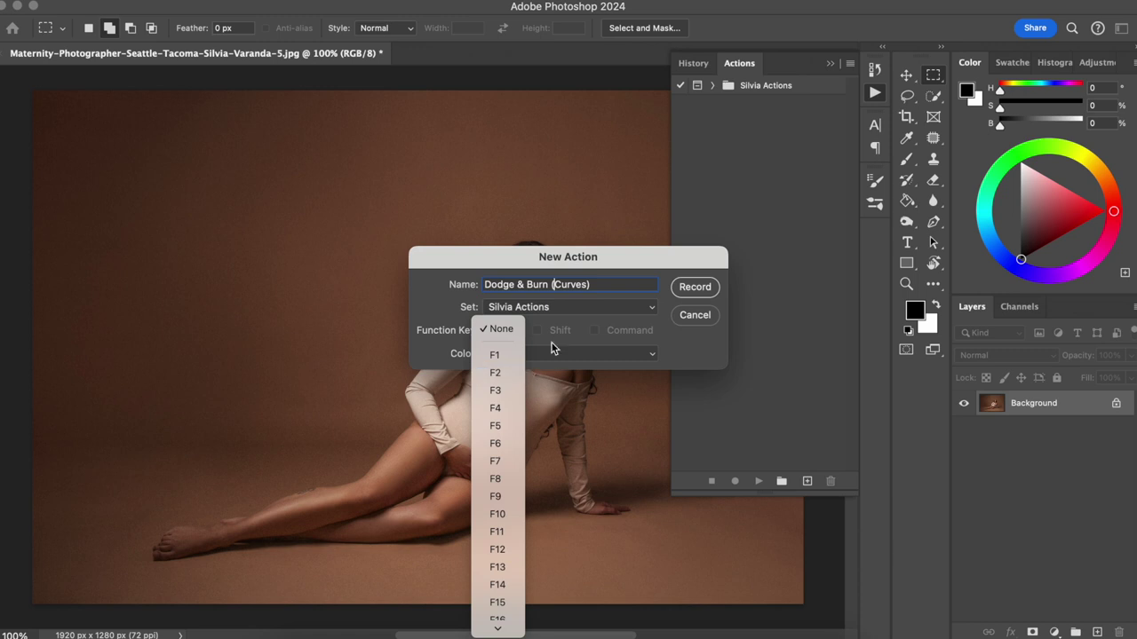
pyautogui.click(597, 329)
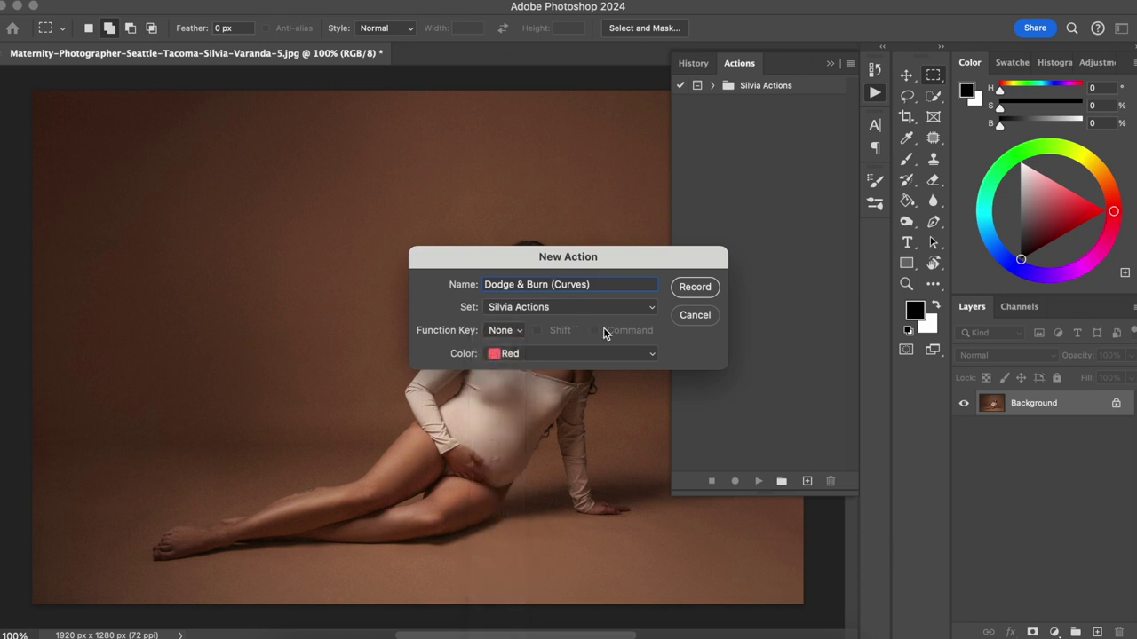
pyautogui.click(696, 287)
# - Collapse the Blur Background action's steps to reveal the recording Dodge & Burn (Curves) action
pyautogui.scroll(10, 702, 293)
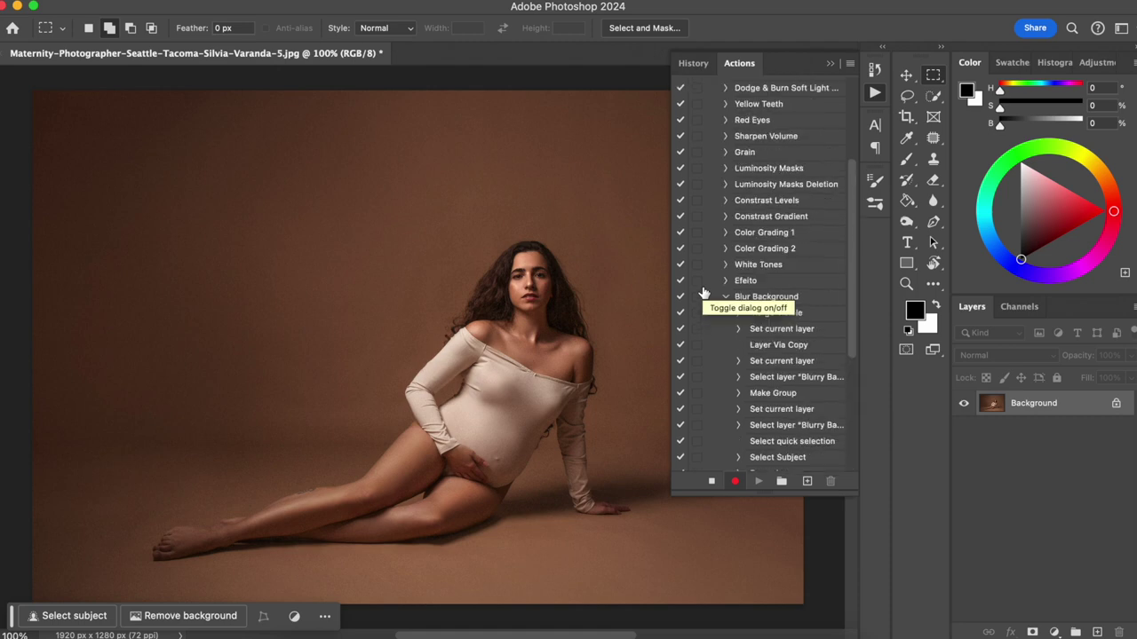
pyautogui.scroll(-15, 724, 267)
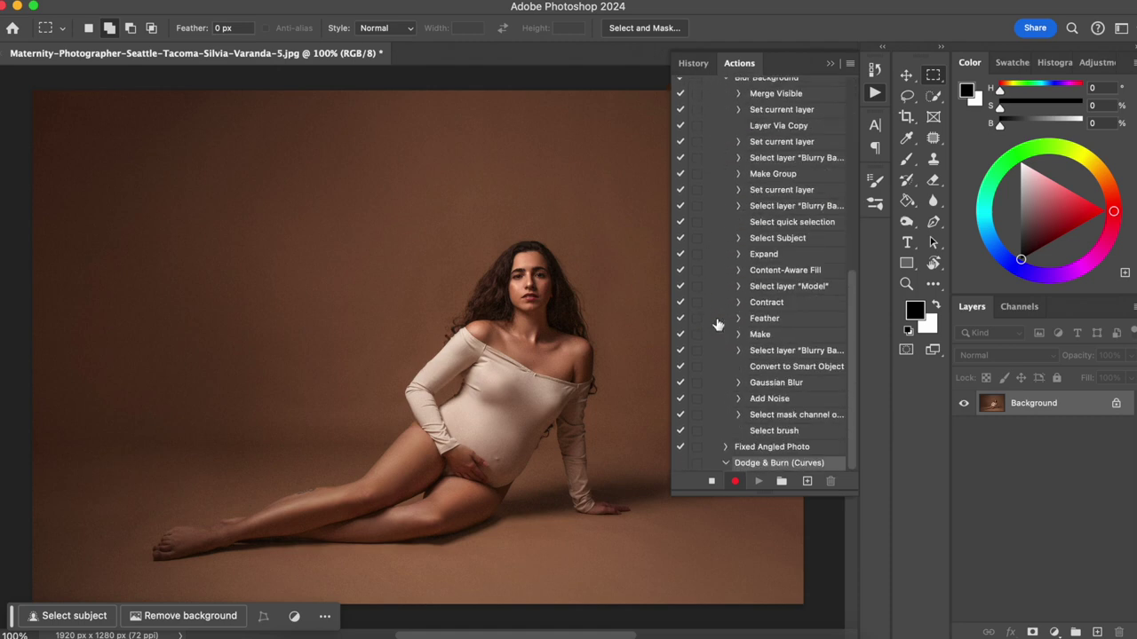
pyautogui.scroll(8, 734, 187)
pyautogui.click(726, 243)
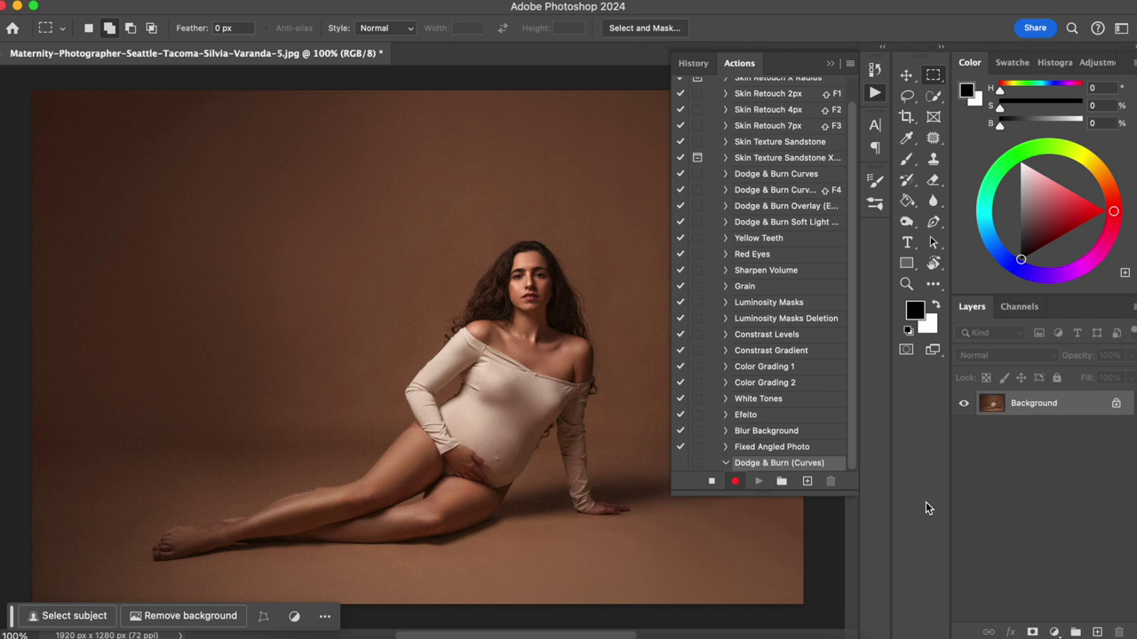
# - Add a Curves layer, duplicate it, and name the two layers 'Dodge' and 'Burn'
pyautogui.click(1054, 632)
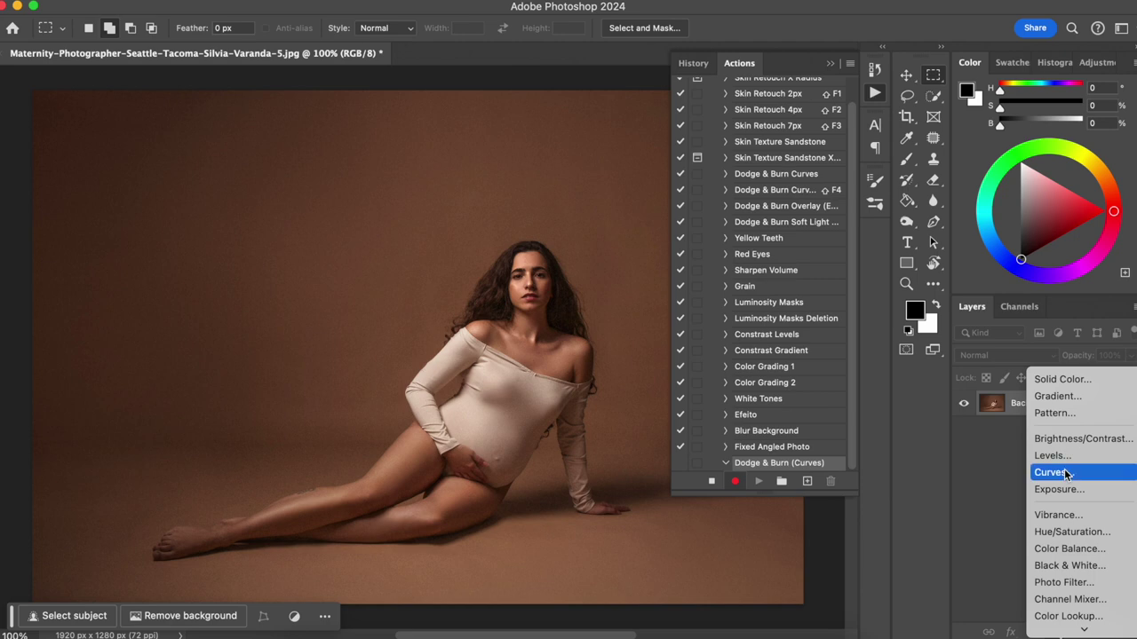
pyautogui.click(1061, 473)
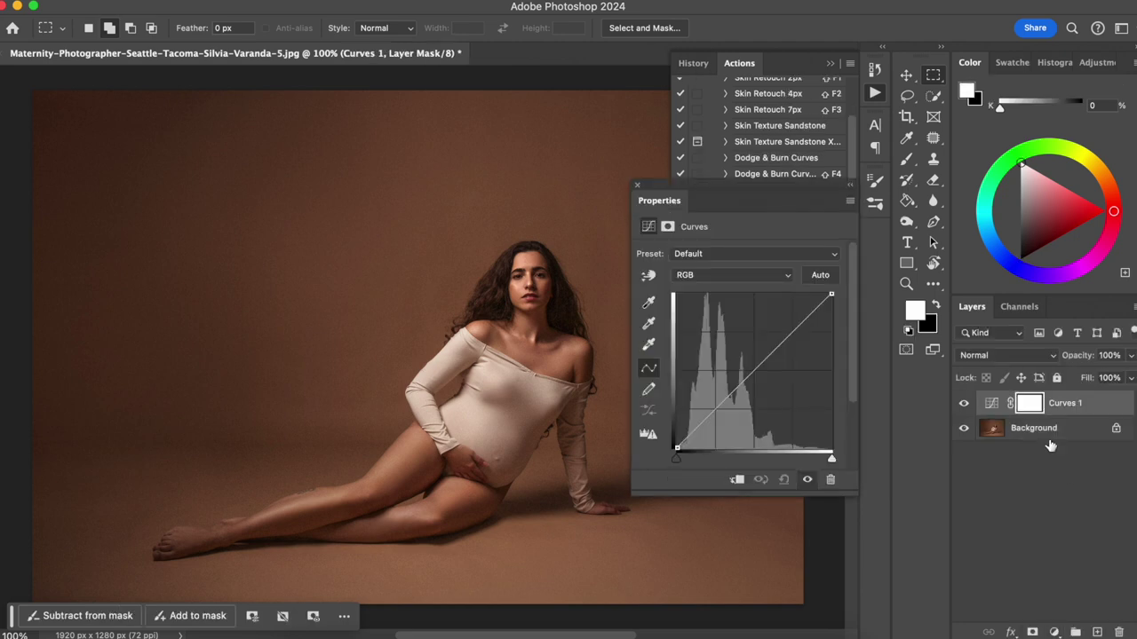
pyautogui.press('super+j')
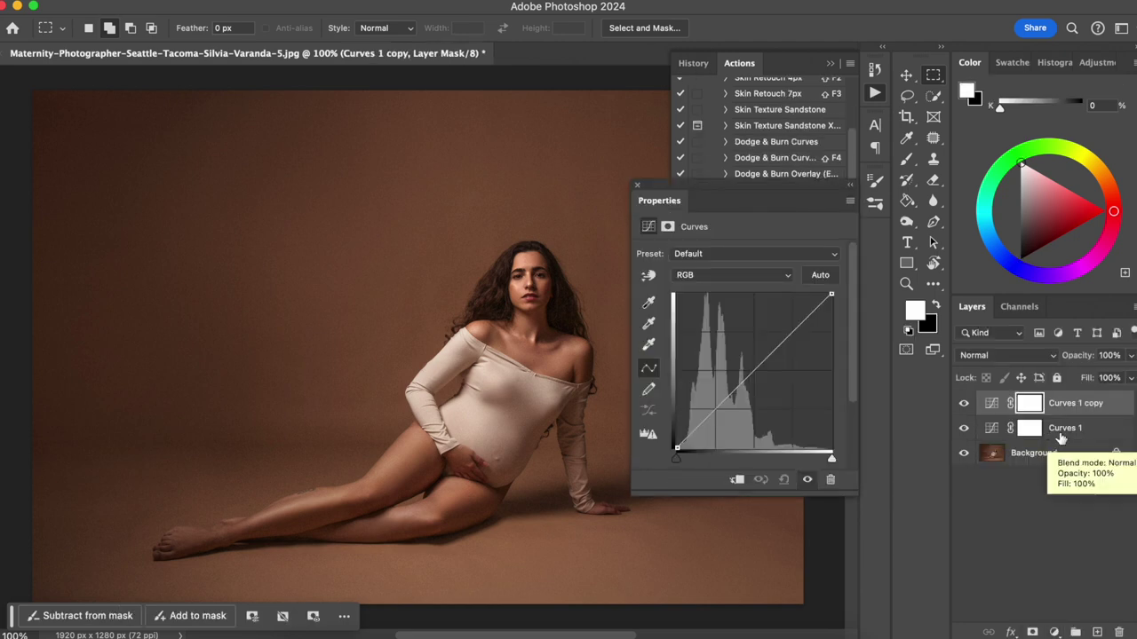
pyautogui.doubleClick(1063, 427)
pyautogui.write('Dodge')
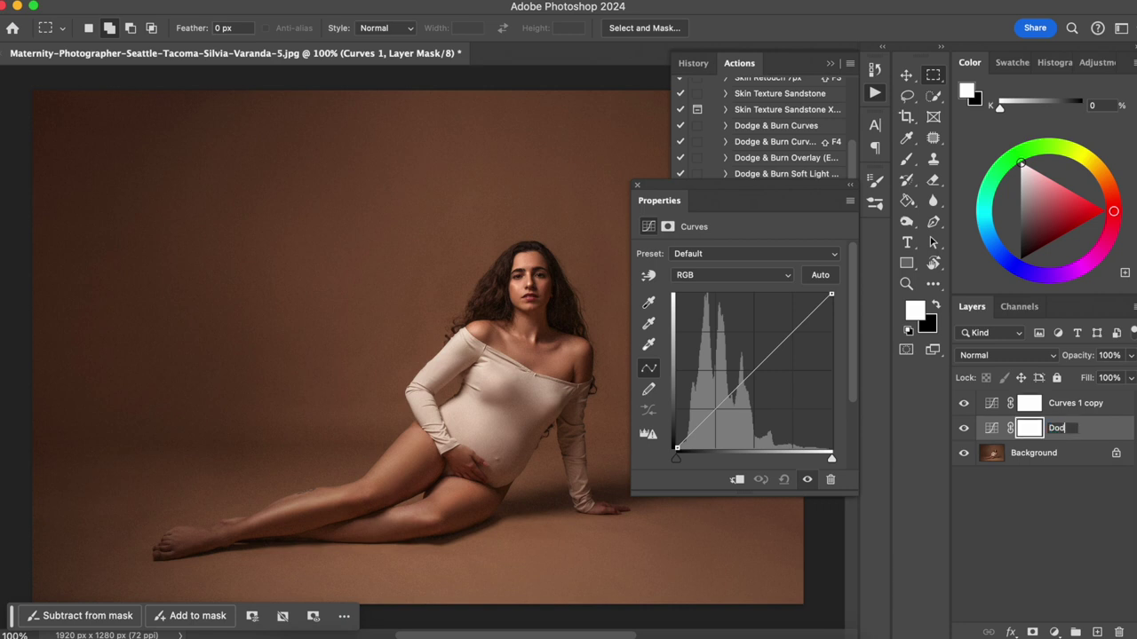
pyautogui.press('Return')
pyautogui.doubleClick(1087, 407)
pyautogui.write('Burn')
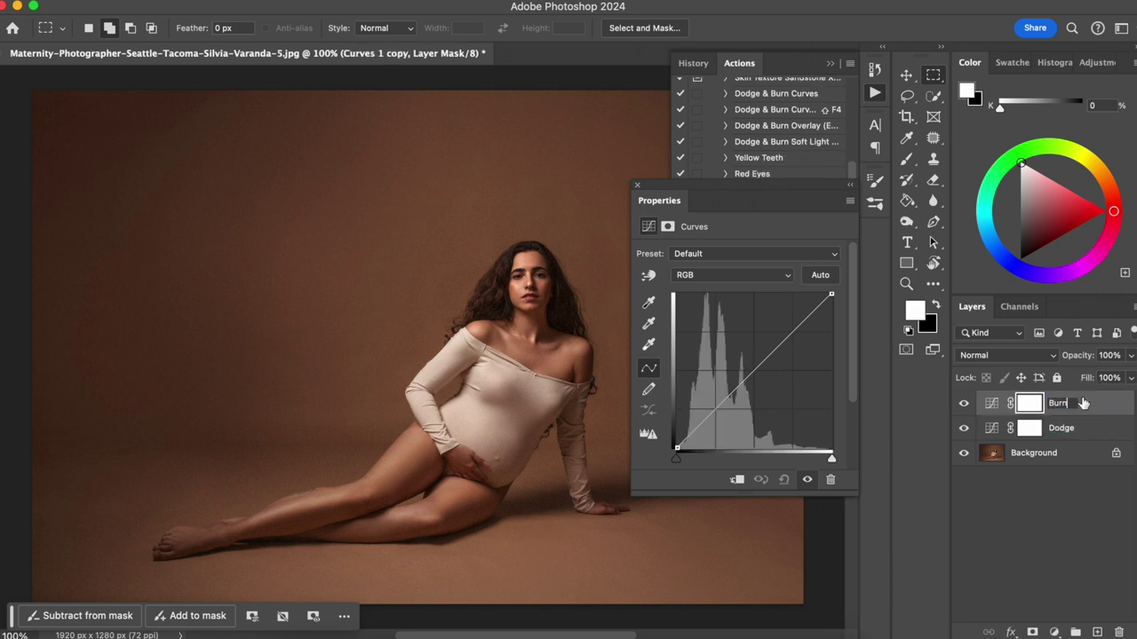
pyautogui.press('Return')
# - Invert the Dodge and Burn masks to black
pyautogui.click(1027, 430)
pyautogui.hotkey('ctrl', 'i')
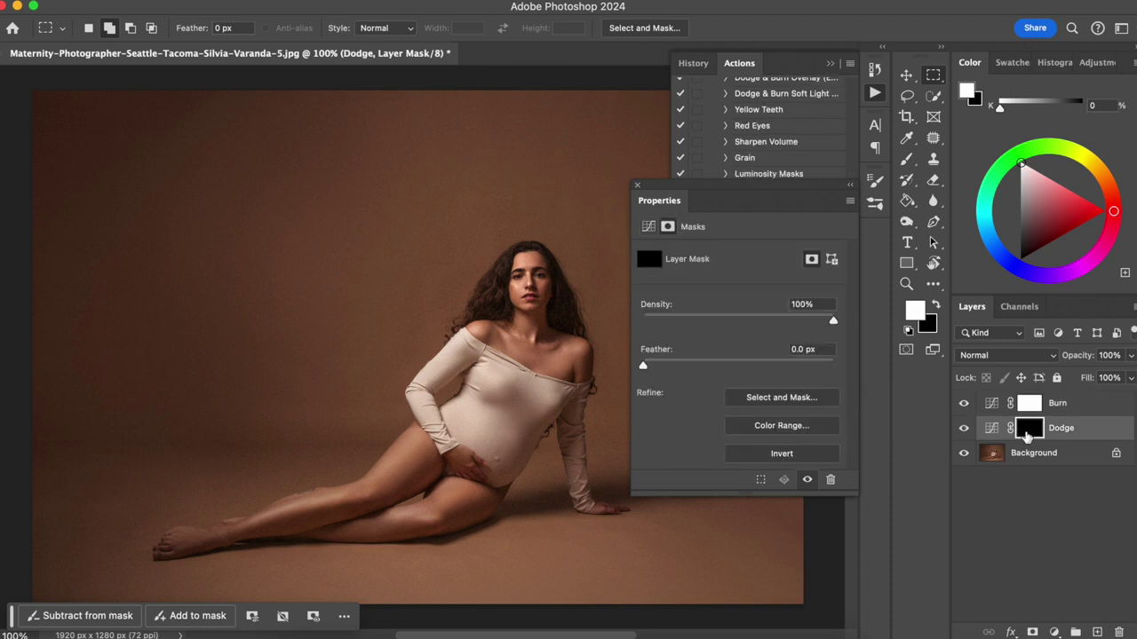
pyautogui.click(1029, 405)
pyautogui.hotkey('ctrl', 'i')
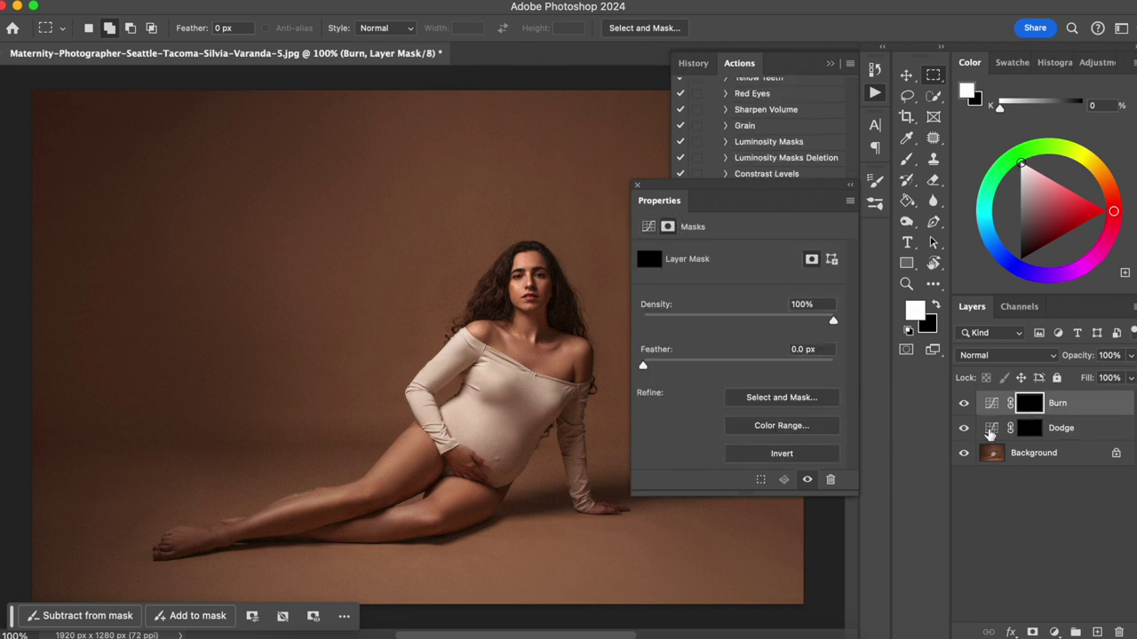
# - Bend the Dodge curve up, set Burn and Dodge to Luminosity, and select both layers
pyautogui.click(992, 429)
pyautogui.moveTo(747, 360); pyautogui.dragTo(776, 374)
pyautogui.click(991, 405)
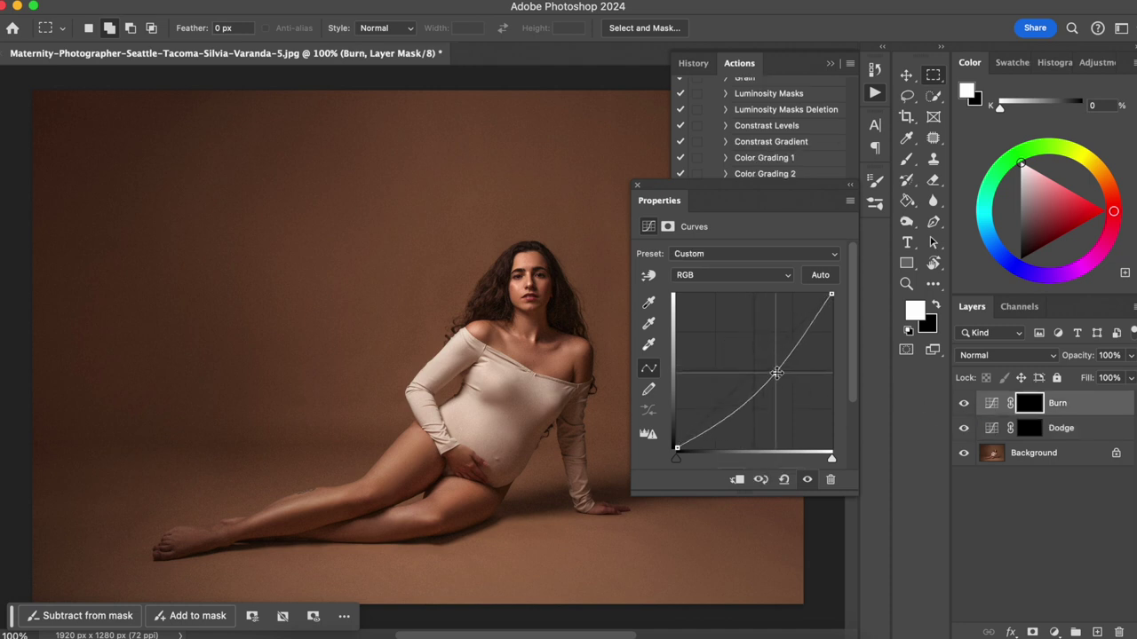
pyautogui.click(1003, 356)
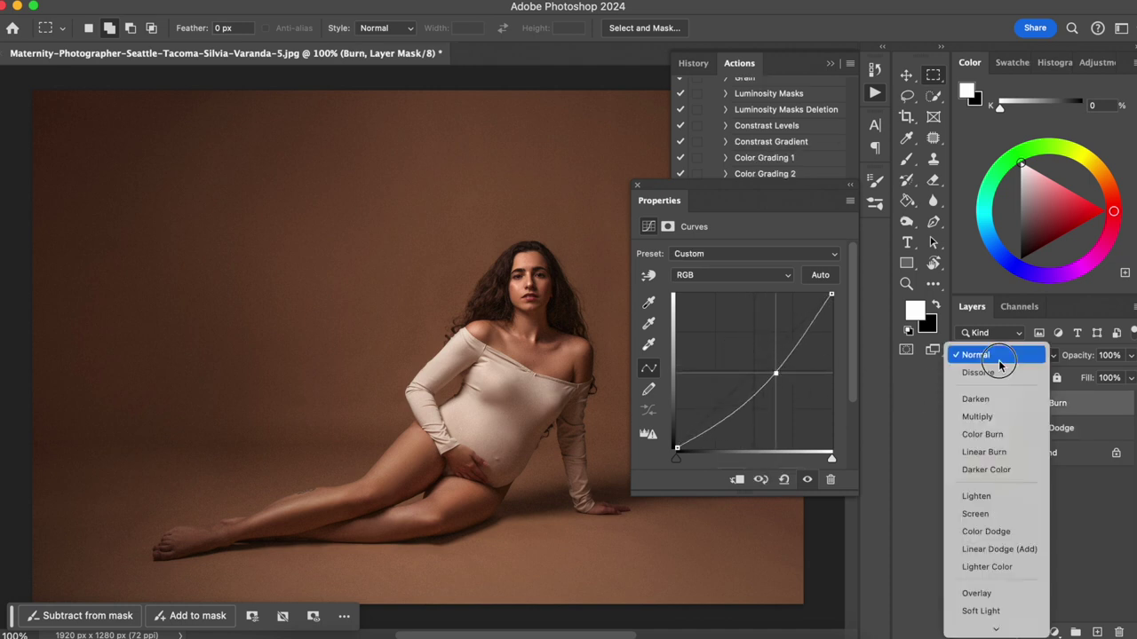
pyautogui.click(984, 619)
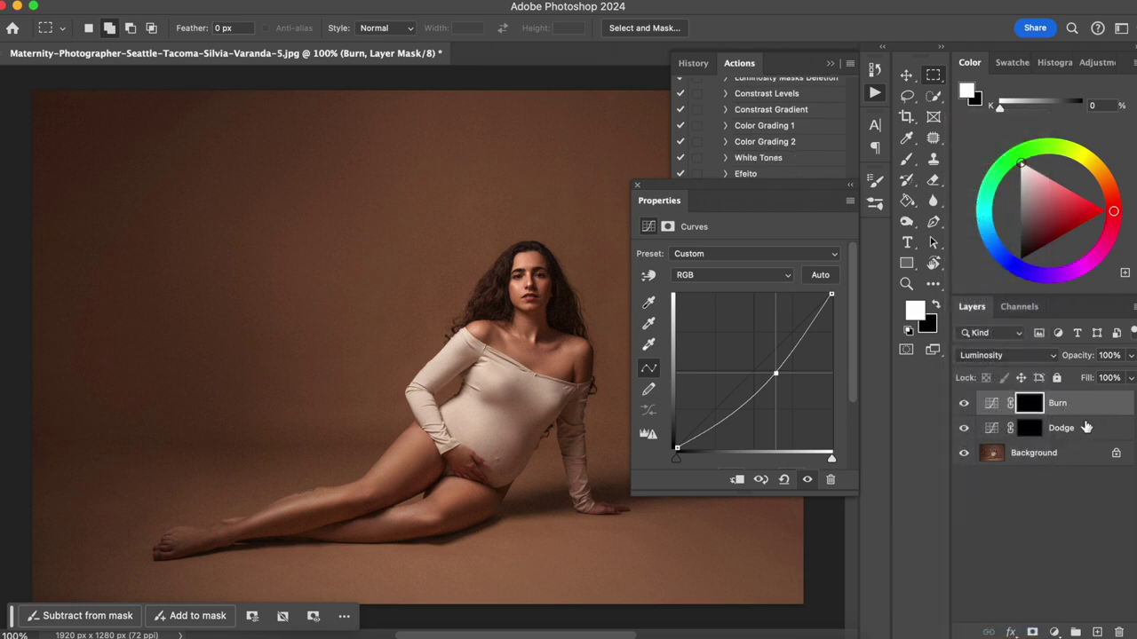
pyautogui.click(1084, 428)
pyautogui.click(996, 357)
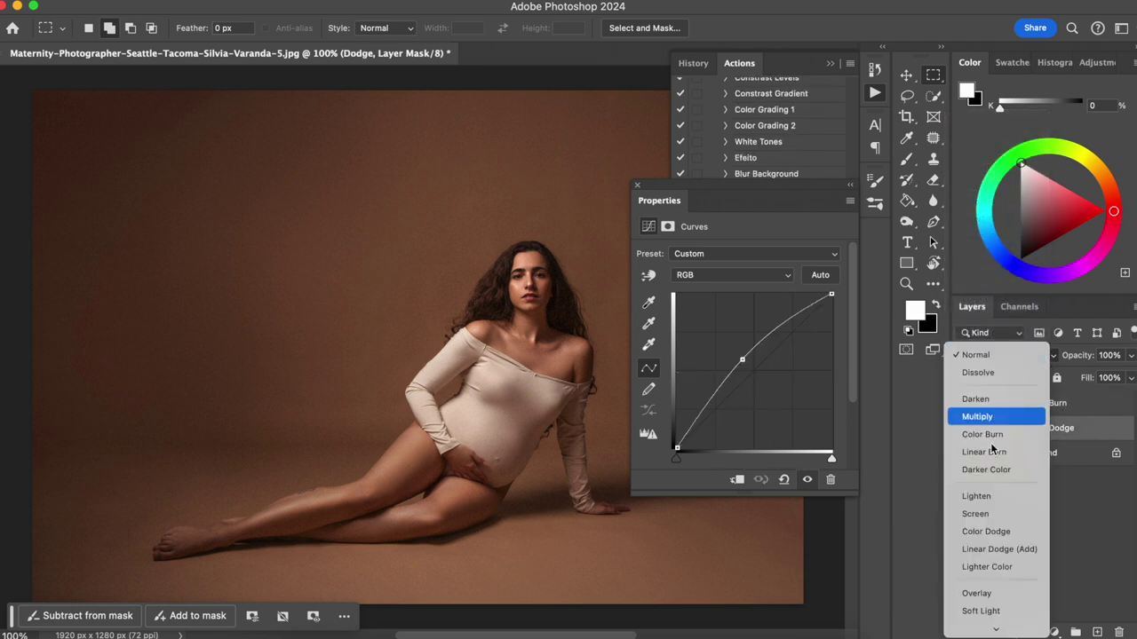
pyautogui.click(984, 619)
pyautogui.keyDown('shift'); pyautogui.click(1083, 405); pyautogui.keyUp('shift')
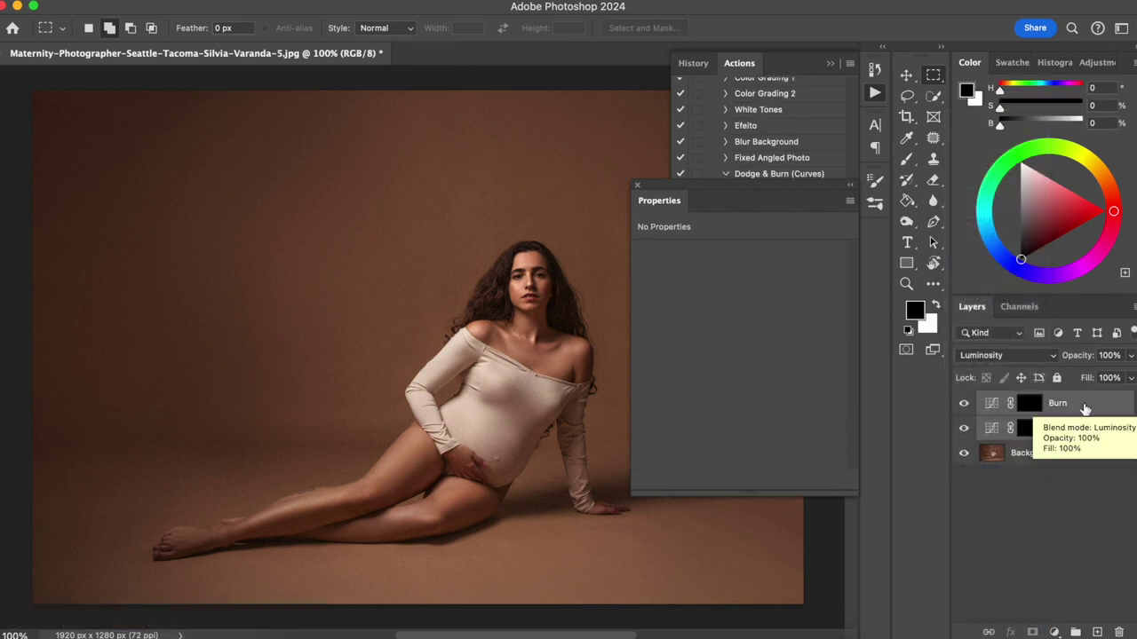
# - Group Burn and Dodge as 'Dodge & Burn', select the Dodge mask, and choose the Brush tool
pyautogui.press('super+g')
pyautogui.doubleClick(1022, 401)
pyautogui.write('Dodge ')
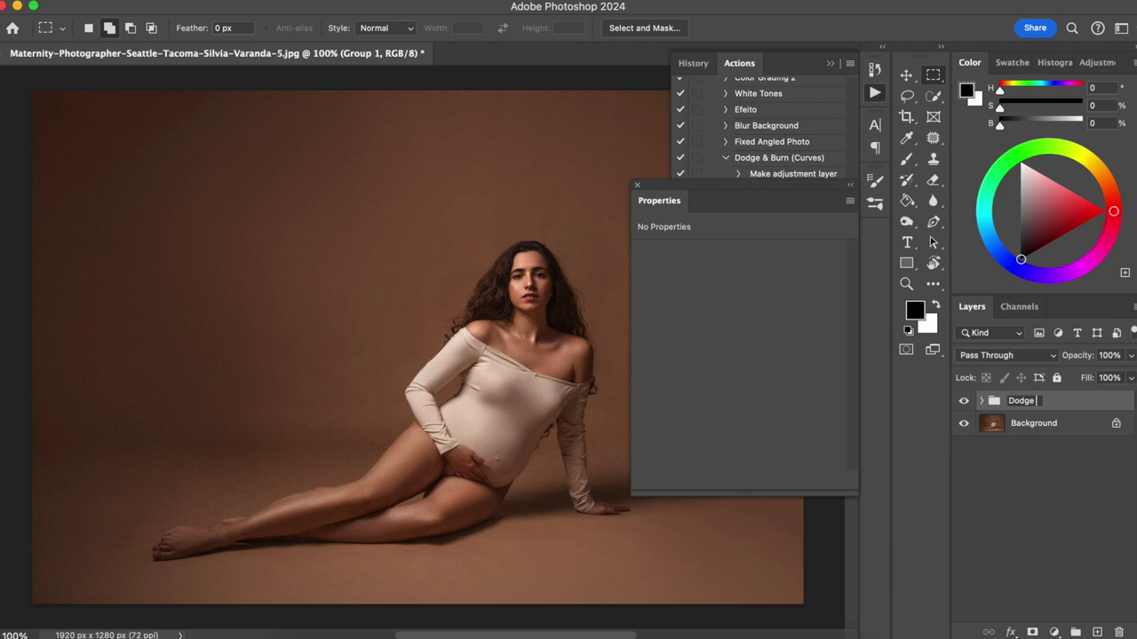
pyautogui.write('& Burn')
pyautogui.click(981, 402)
pyautogui.click(981, 400)
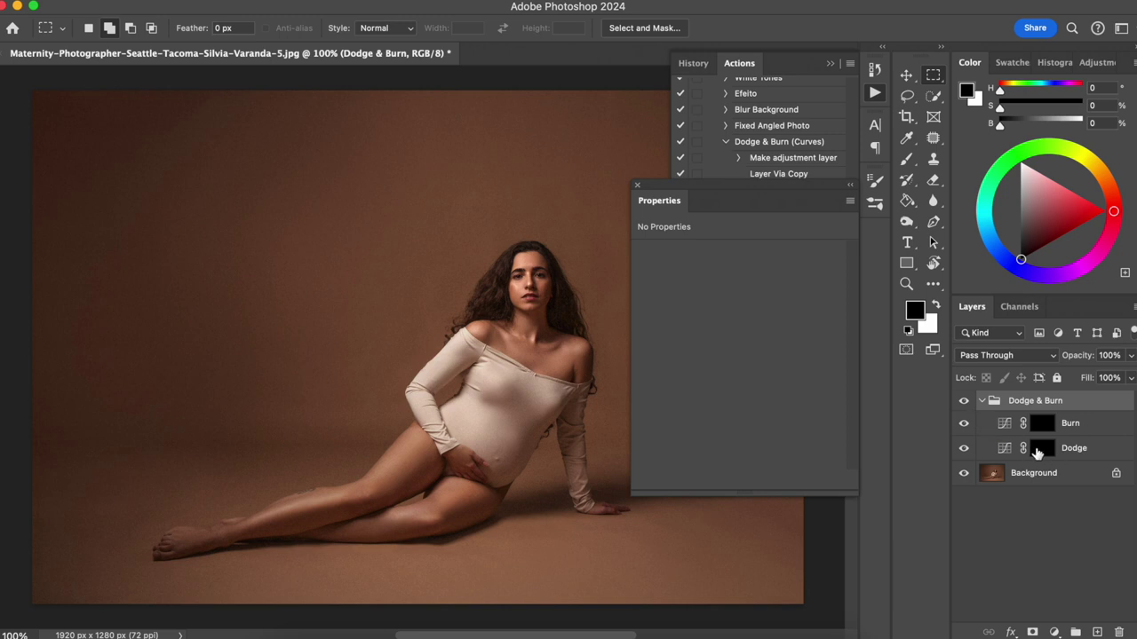
pyautogui.click(1004, 452)
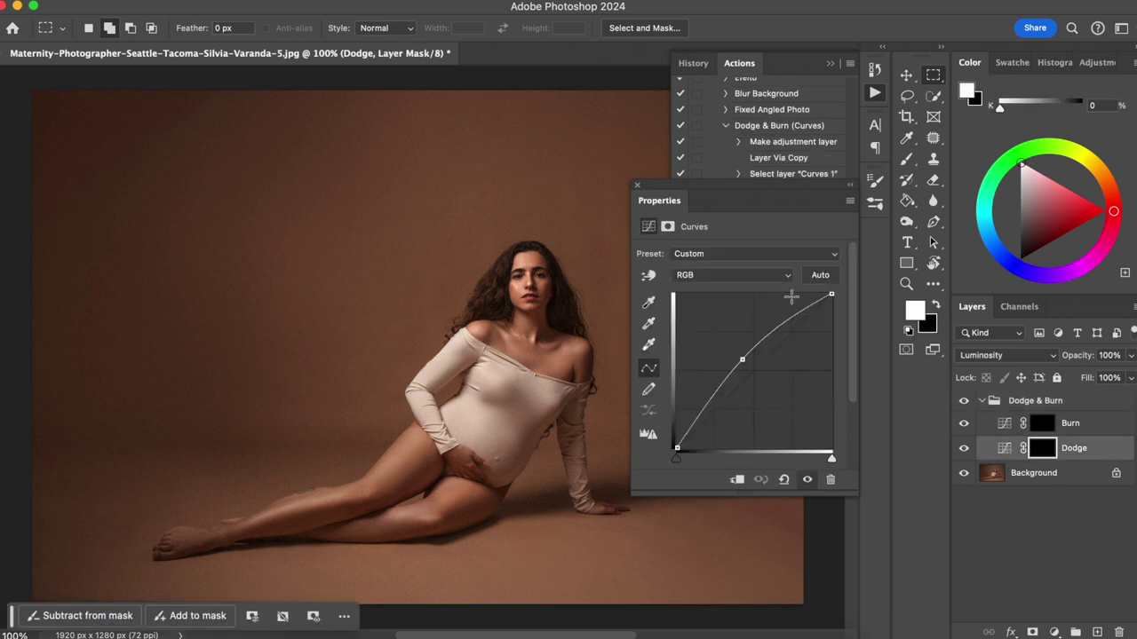
pyautogui.click(907, 161)
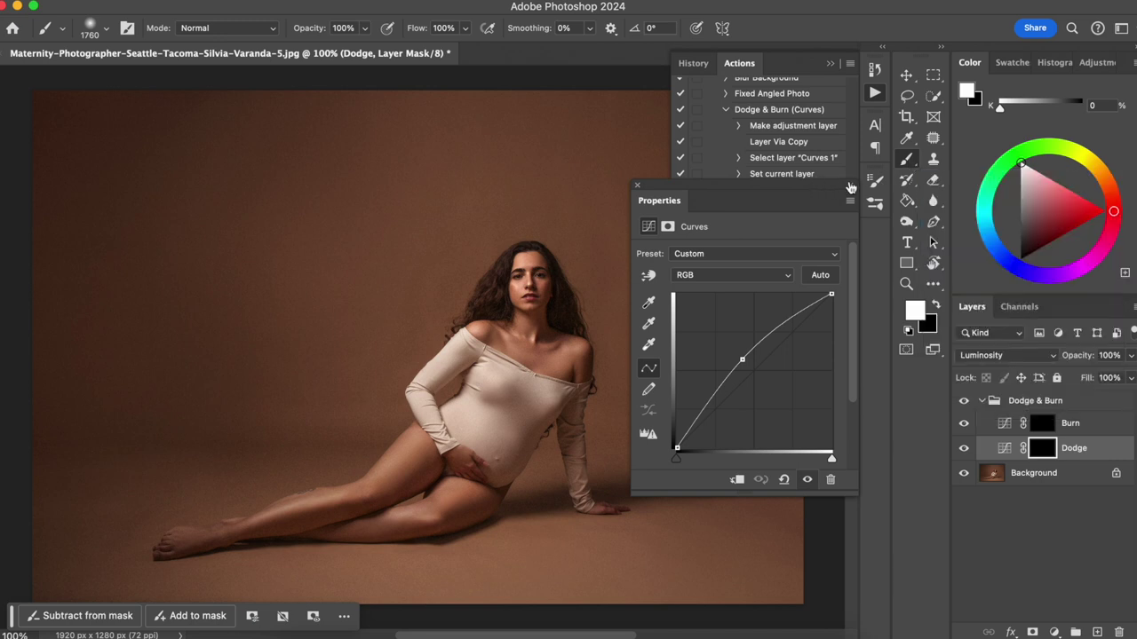
# - Close the Curves properties and stop recording the Dodge & Burn (Curves) action
pyautogui.click(637, 188)
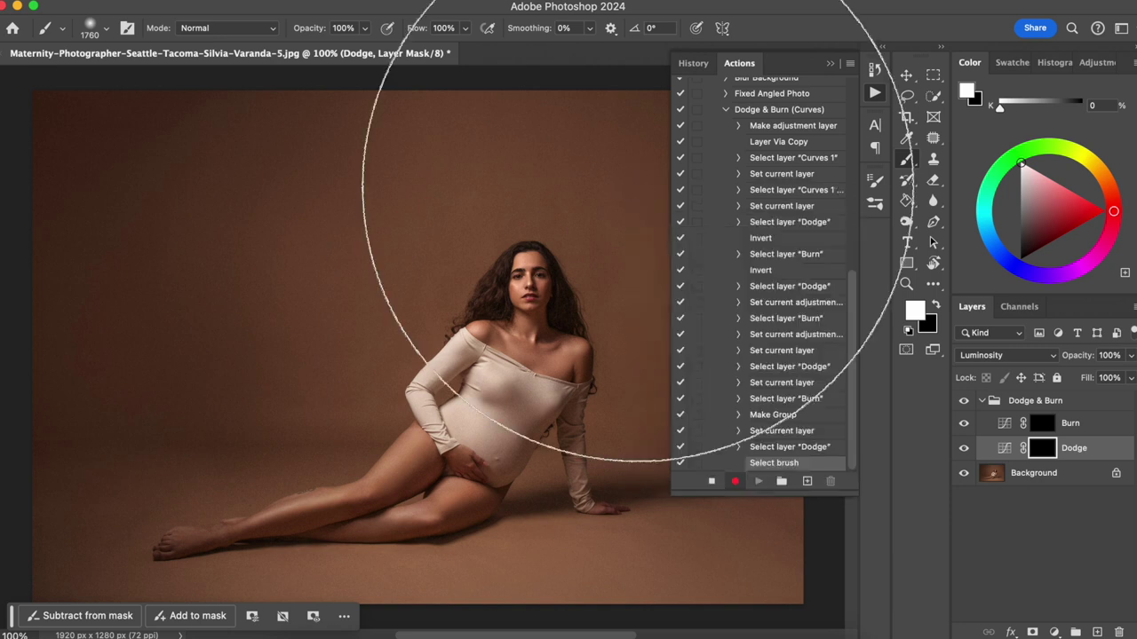
pyautogui.click(711, 481)
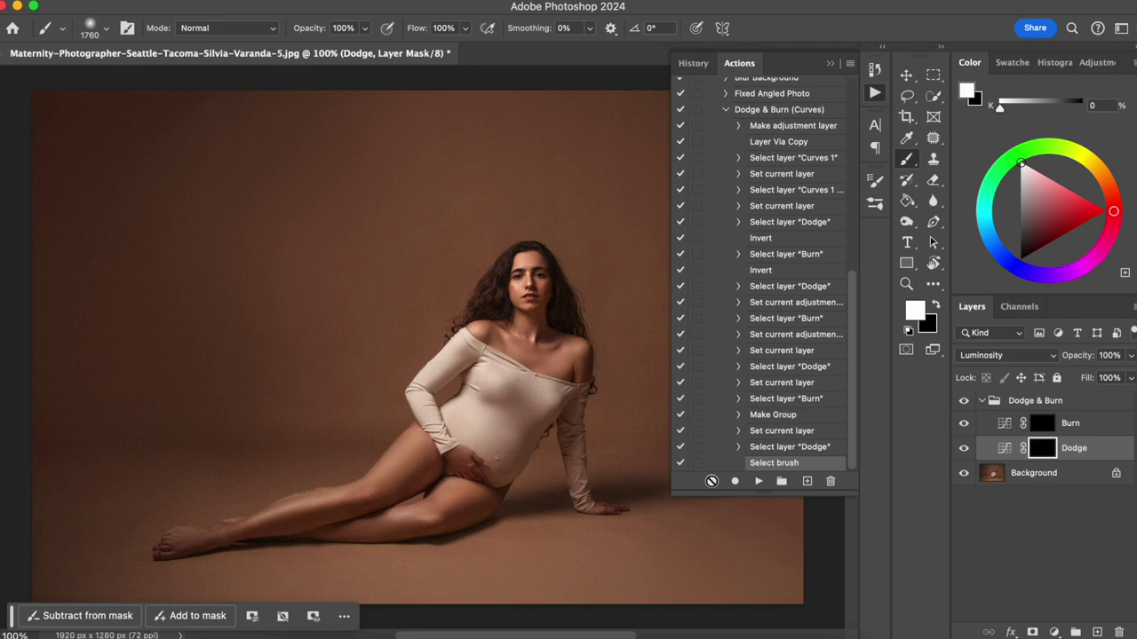
pyautogui.click(1098, 633)
pyautogui.click(1098, 632)
pyautogui.click(1098, 633)
pyautogui.click(1098, 633)
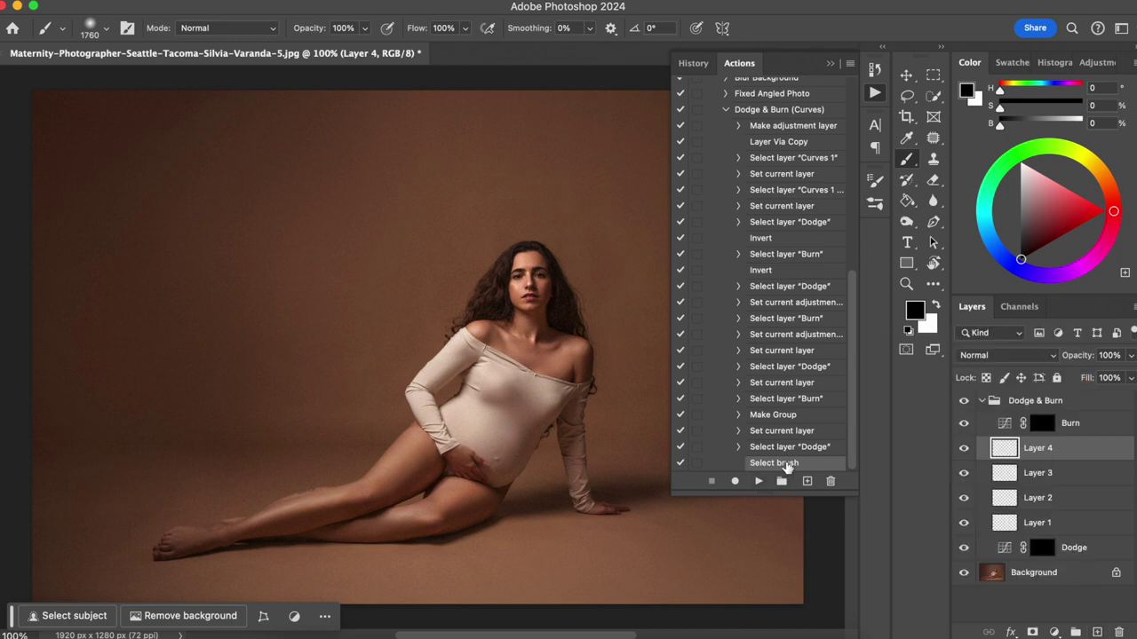
# - Undo the accidentally added empty layers and select the Dodge & Burn (Curves) action
pyautogui.press('super+z')
pyautogui.press('super+z')
pyautogui.press('super+z')
pyautogui.press('super+z')
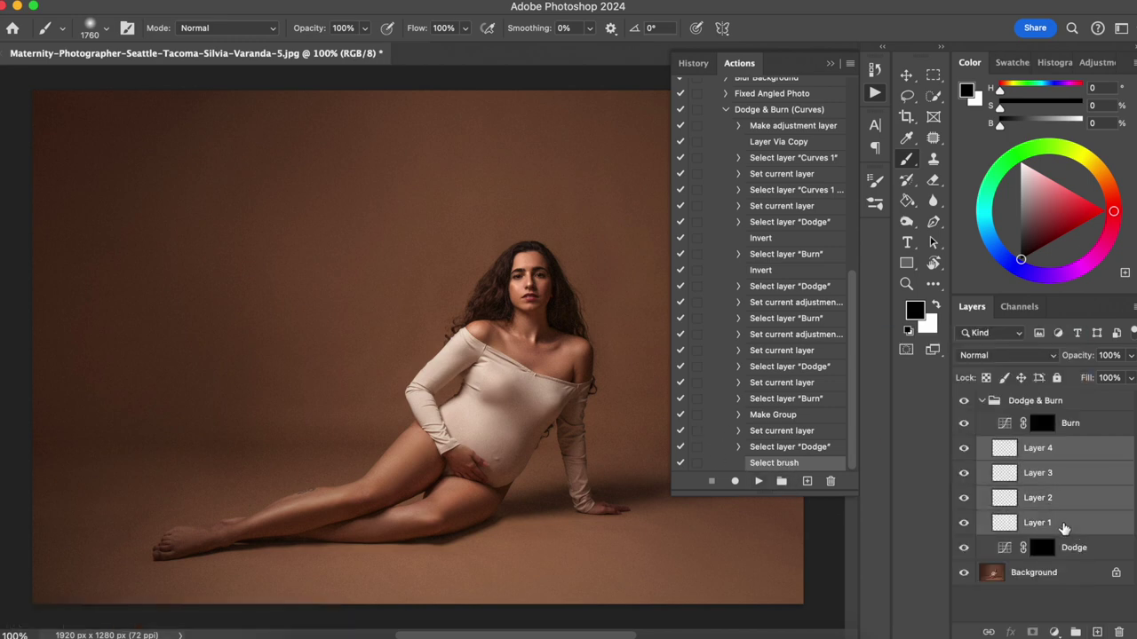
pyautogui.scroll(5, 761, 188)
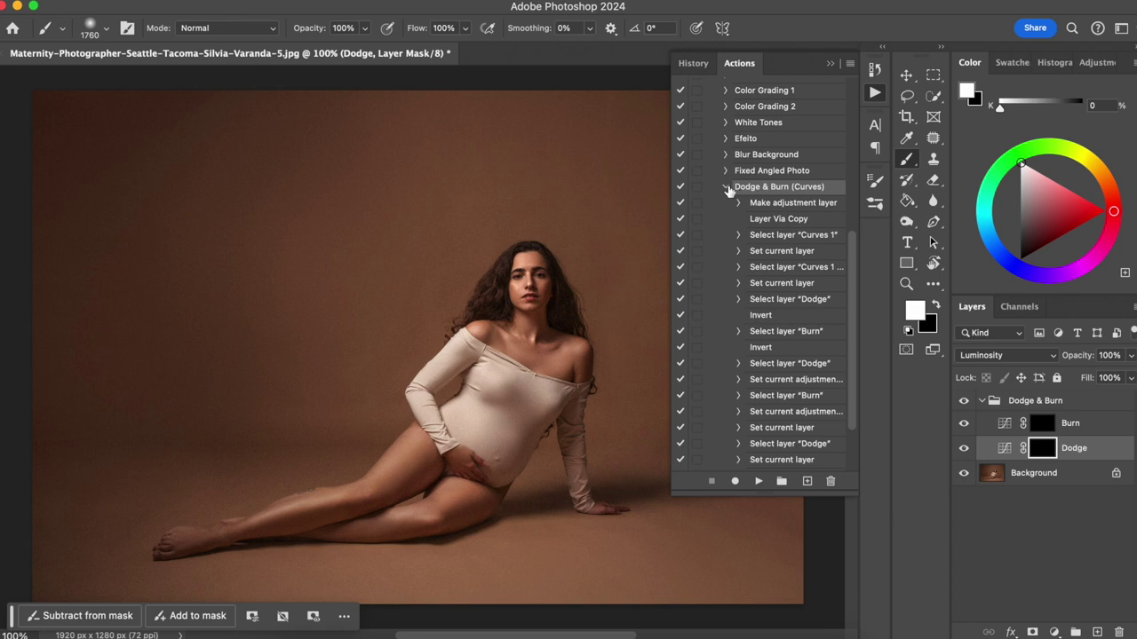
pyautogui.click(824, 189)
# - Rename the action to 'Dodge & Burn (Curves) - 2' and collapse its steps
pyautogui.scroll(-5, 824, 190)
pyautogui.doubleClick(810, 110)
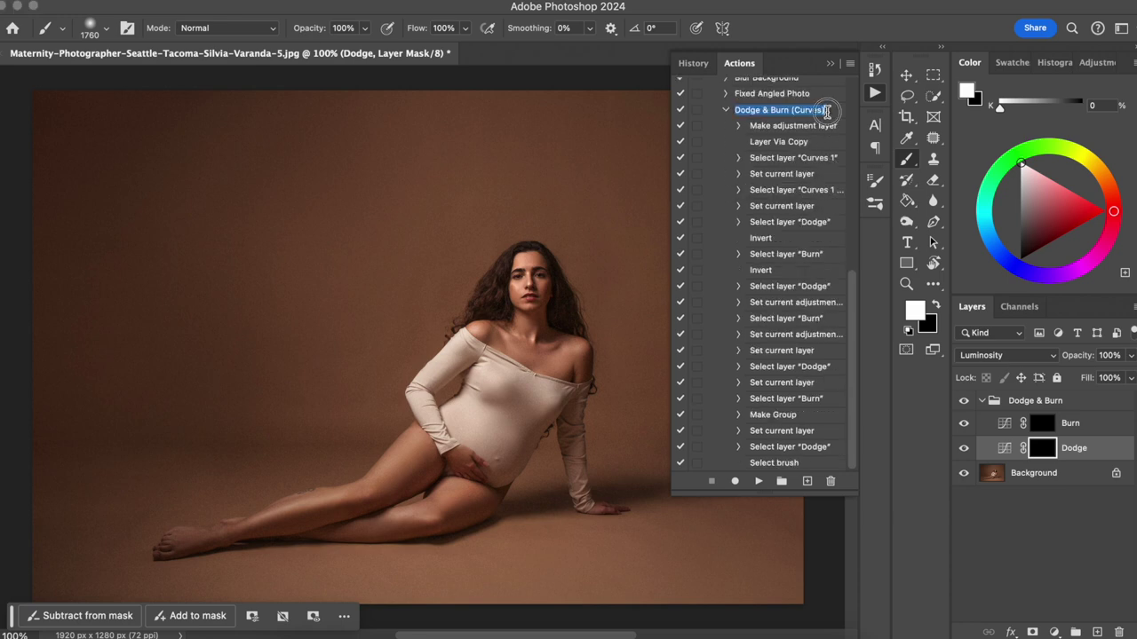
pyautogui.doubleClick(810, 110)
pyautogui.click(826, 111)
pyautogui.write('-')
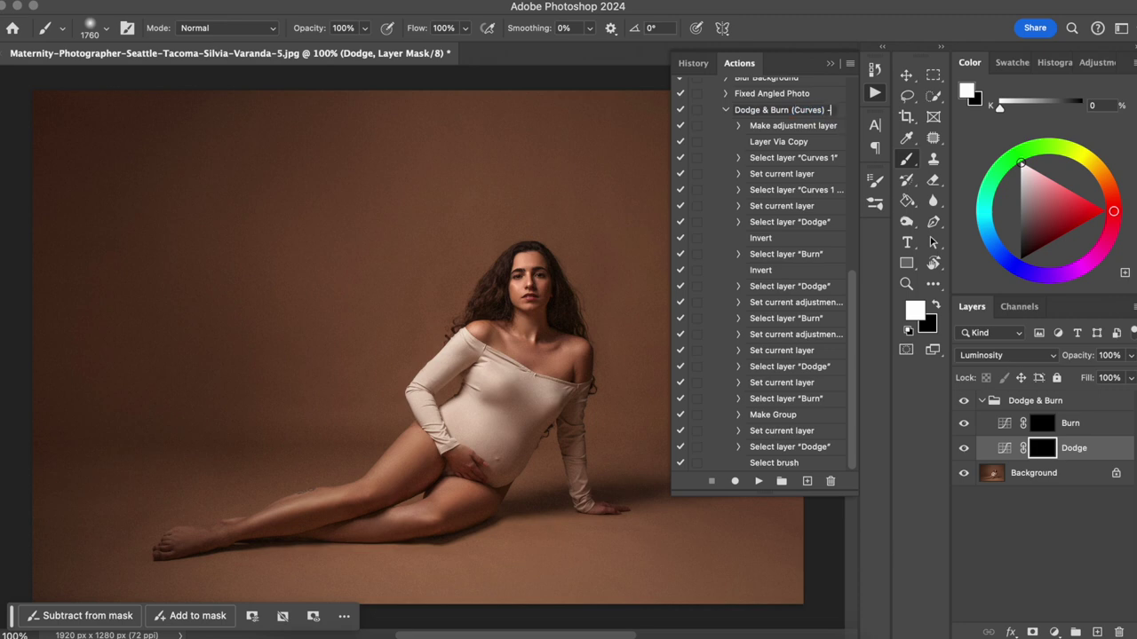
pyautogui.write(' 2')
pyautogui.press('Return')
pyautogui.click(726, 110)
# - Switch the Actions panel to Button Mode and delete the Dodge & Burn group
pyautogui.scroll(1, 787, 145)
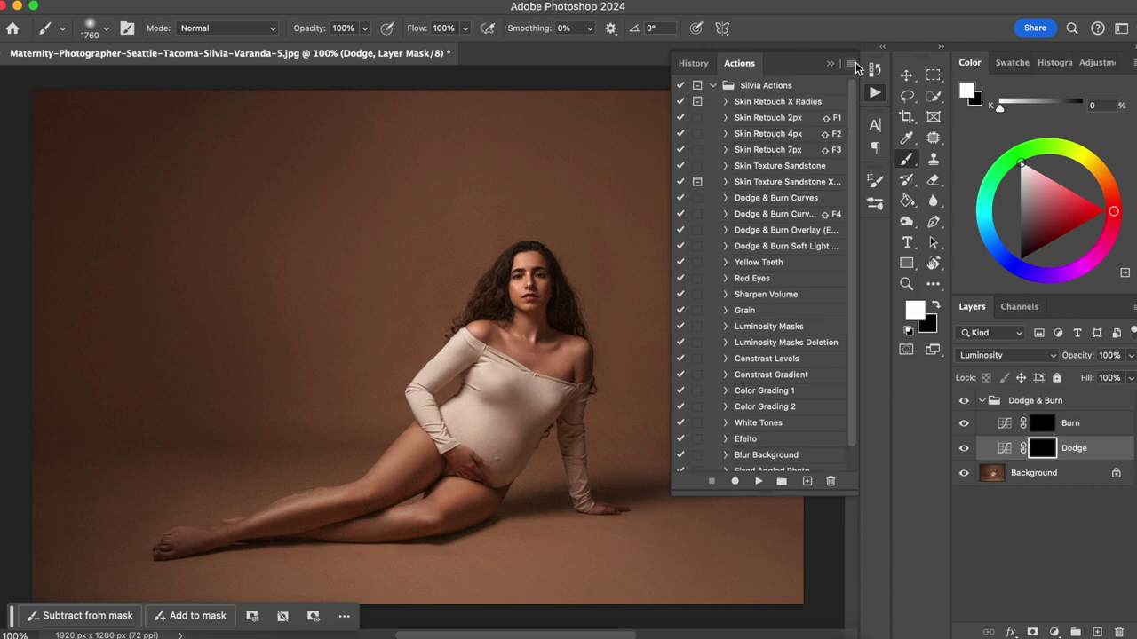
pyautogui.click(850, 63)
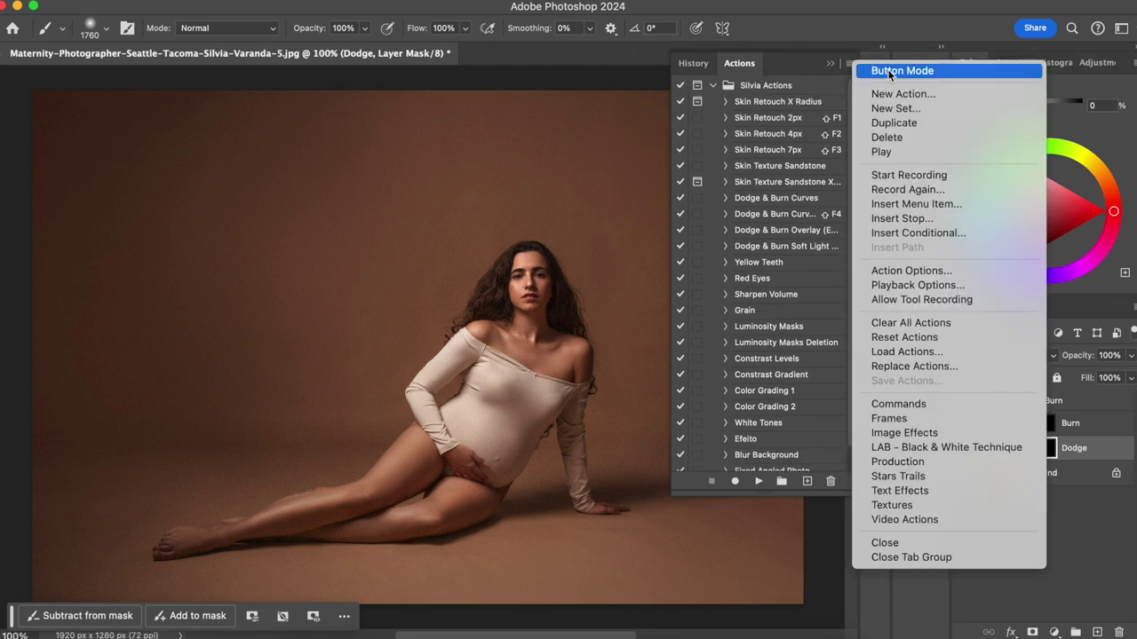
pyautogui.click(890, 71)
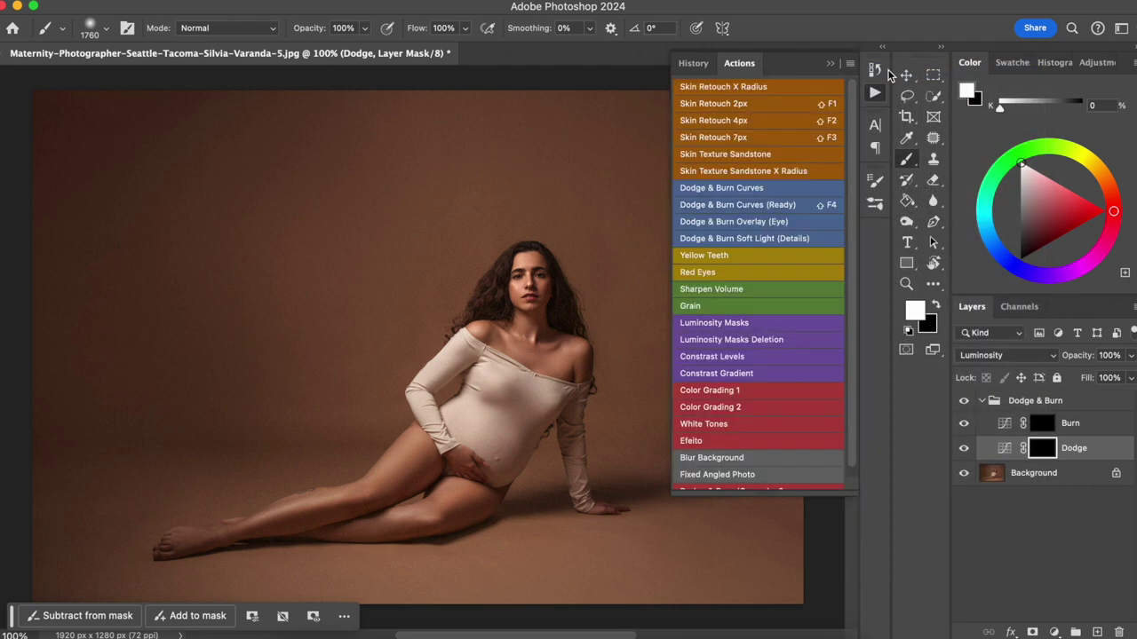
pyautogui.scroll(-1, 755, 421)
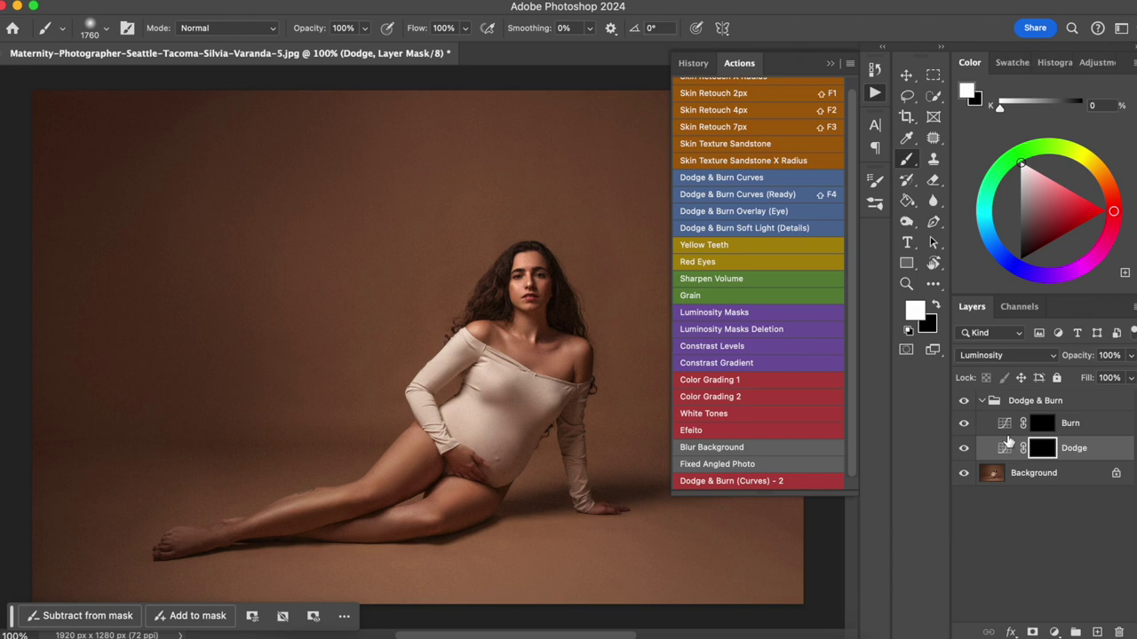
pyautogui.moveTo(1021, 402)
pyautogui.mouseDown()
pyautogui.moveTo(1048, 408)
pyautogui.moveTo(1123, 633)
pyautogui.mouseUp()
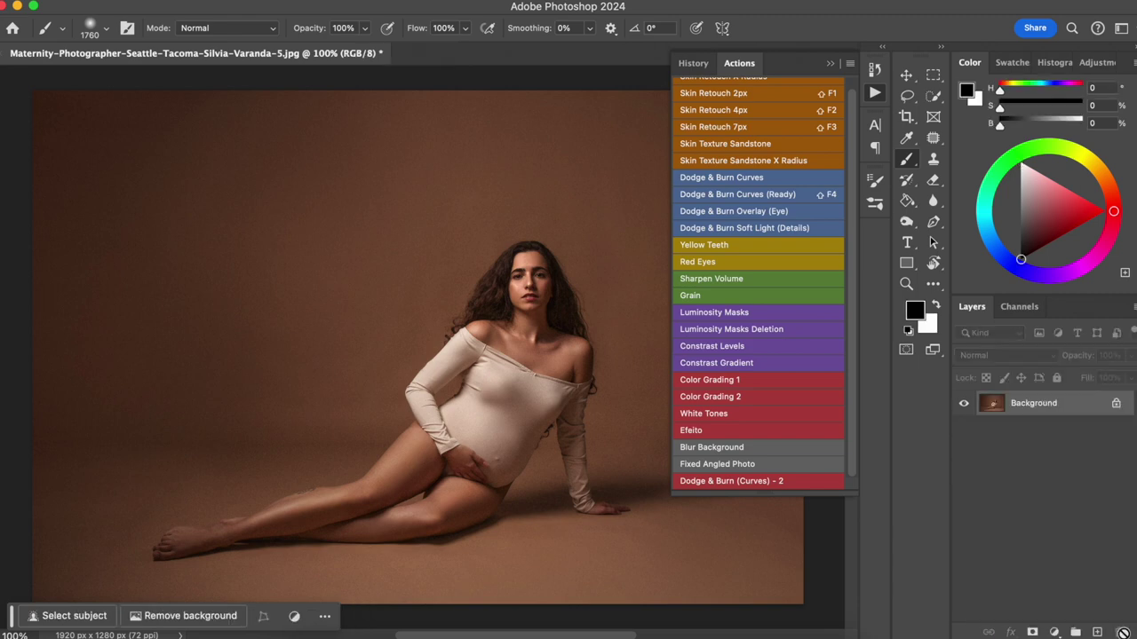
# - Run the Dodge & Burn (Curves) - 2 action, delete its group, change tools, and rerun it
pyautogui.click(736, 483)
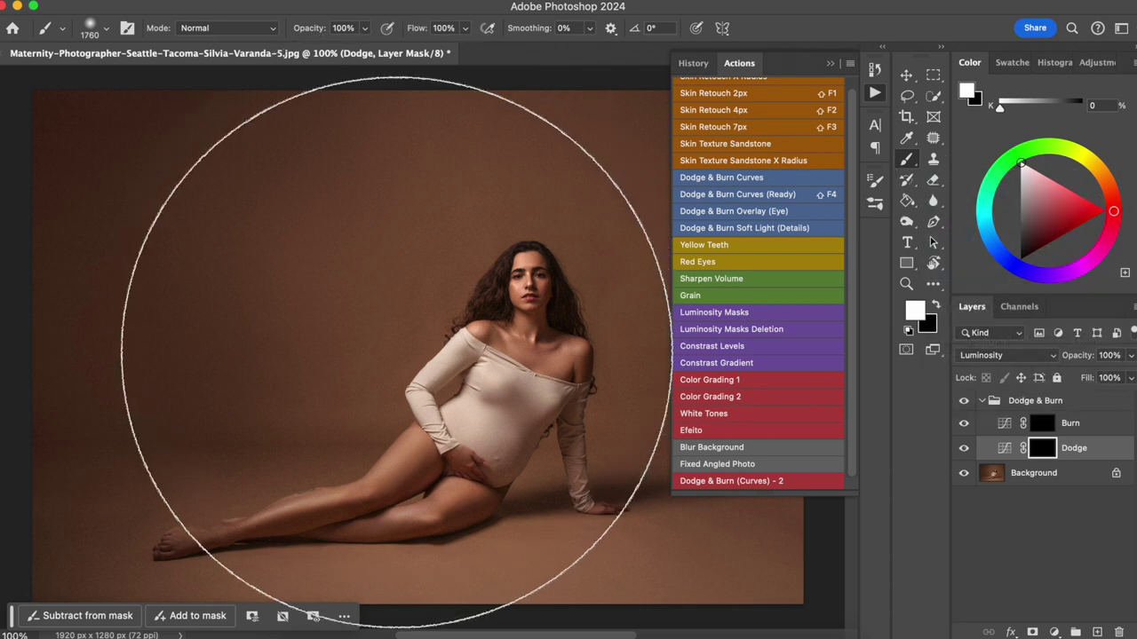
pyautogui.moveTo(1030, 402)
pyautogui.mouseDown()
pyautogui.moveTo(1064, 406)
pyautogui.moveTo(1096, 631)
pyautogui.mouseUp()
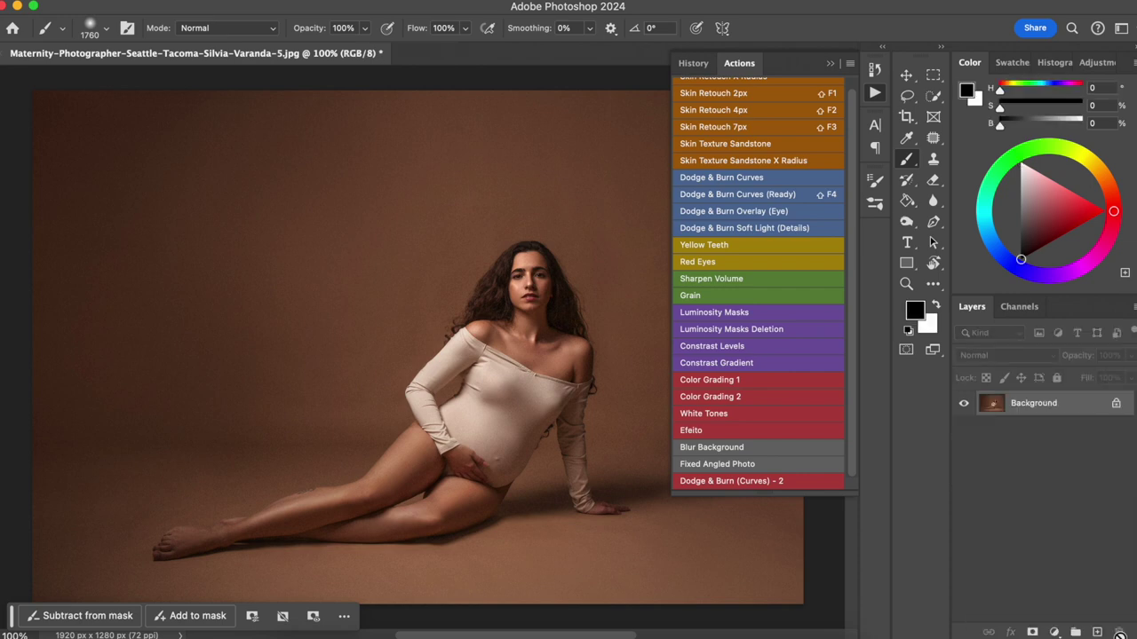
pyautogui.click(907, 221)
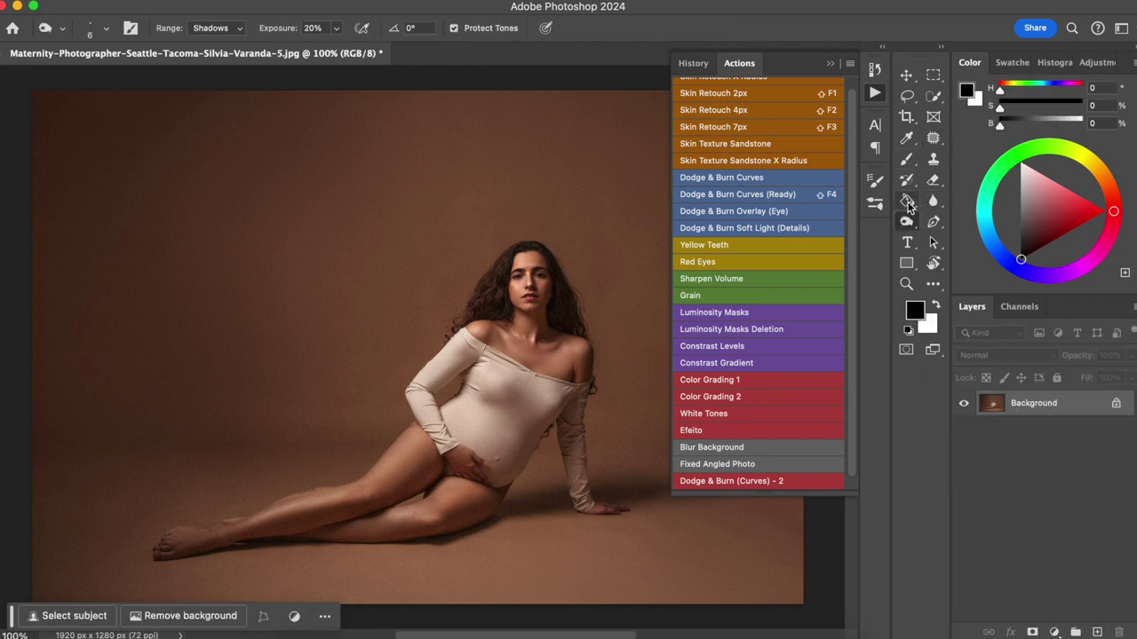
pyautogui.click(907, 202)
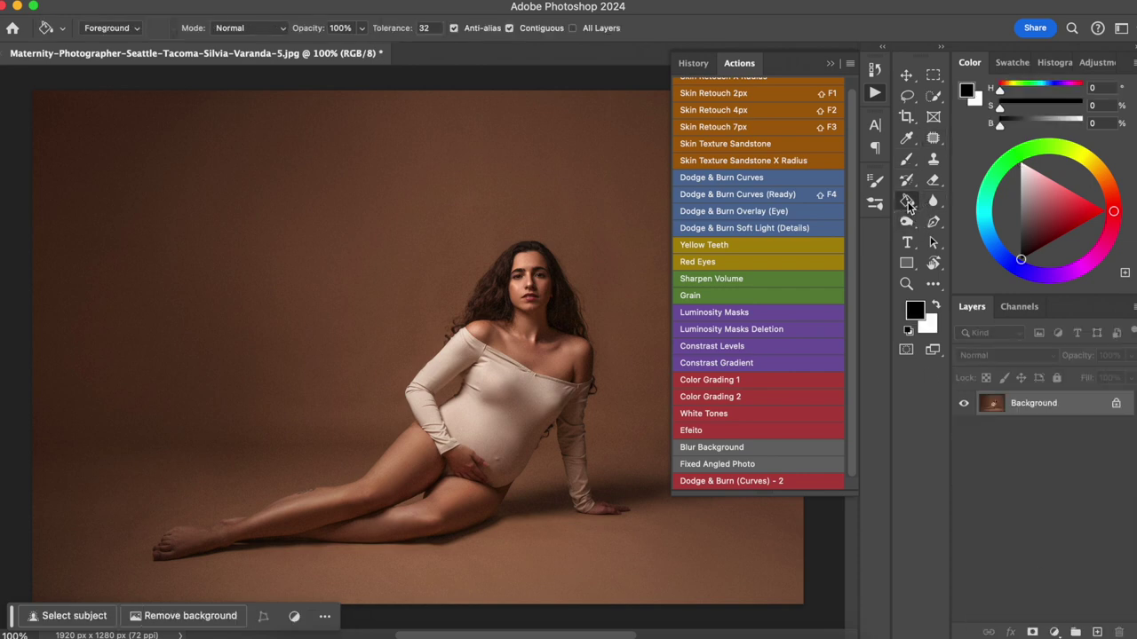
pyautogui.click(733, 484)
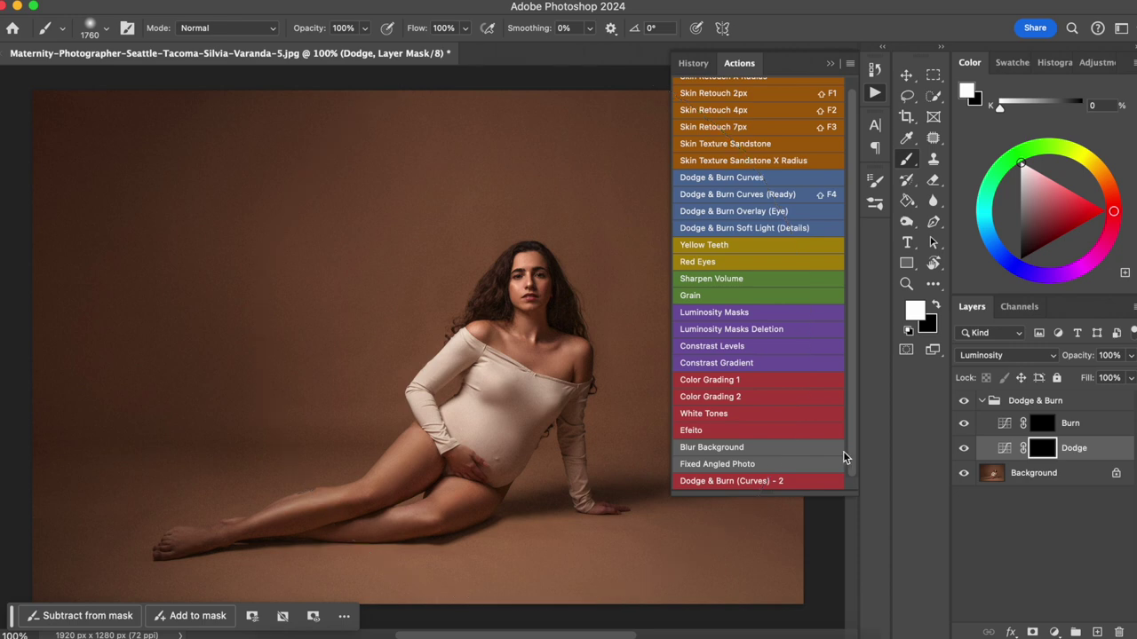
# - Collapse the Actions panel to reveal the full maternity portrait
pyautogui.scroll(1, 812, 401)
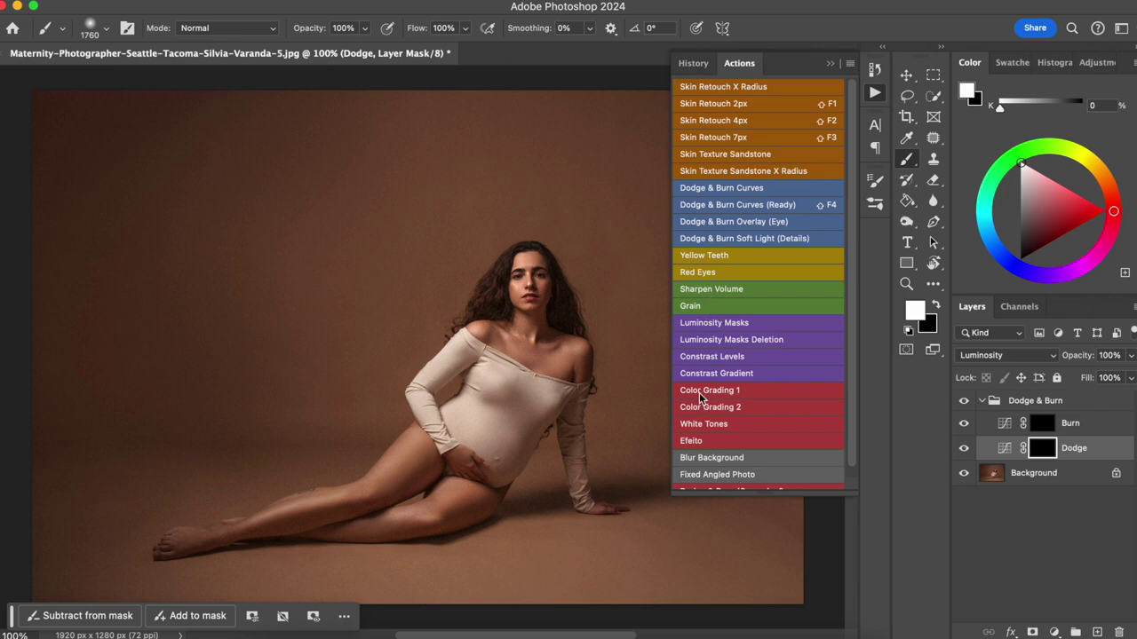
pyautogui.scroll(-1, 695, 448)
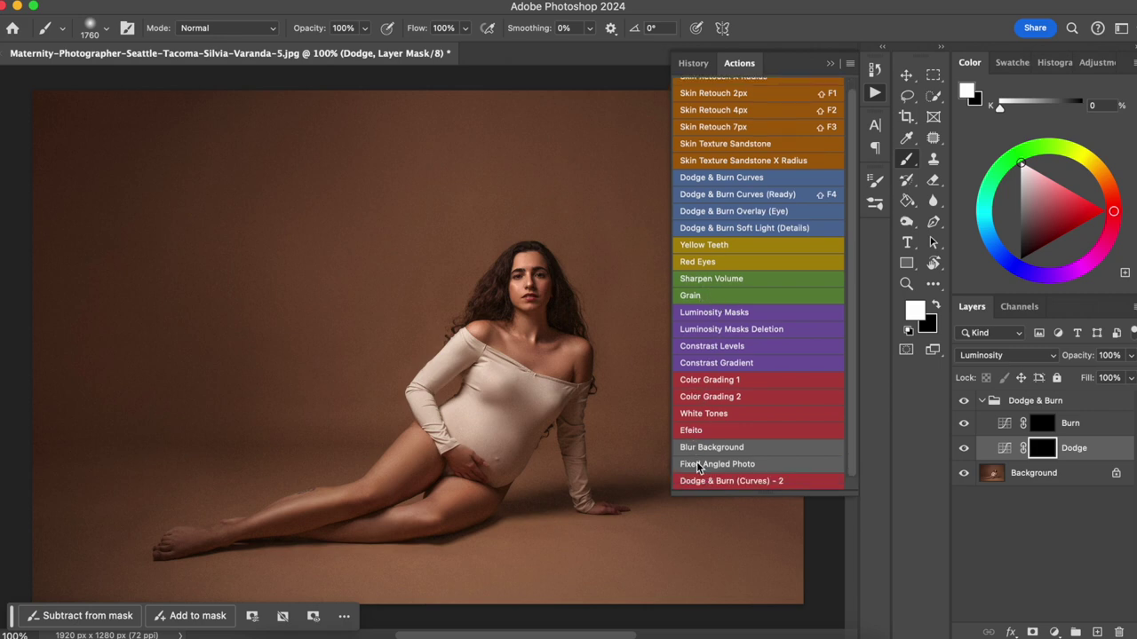
pyautogui.click(874, 94)
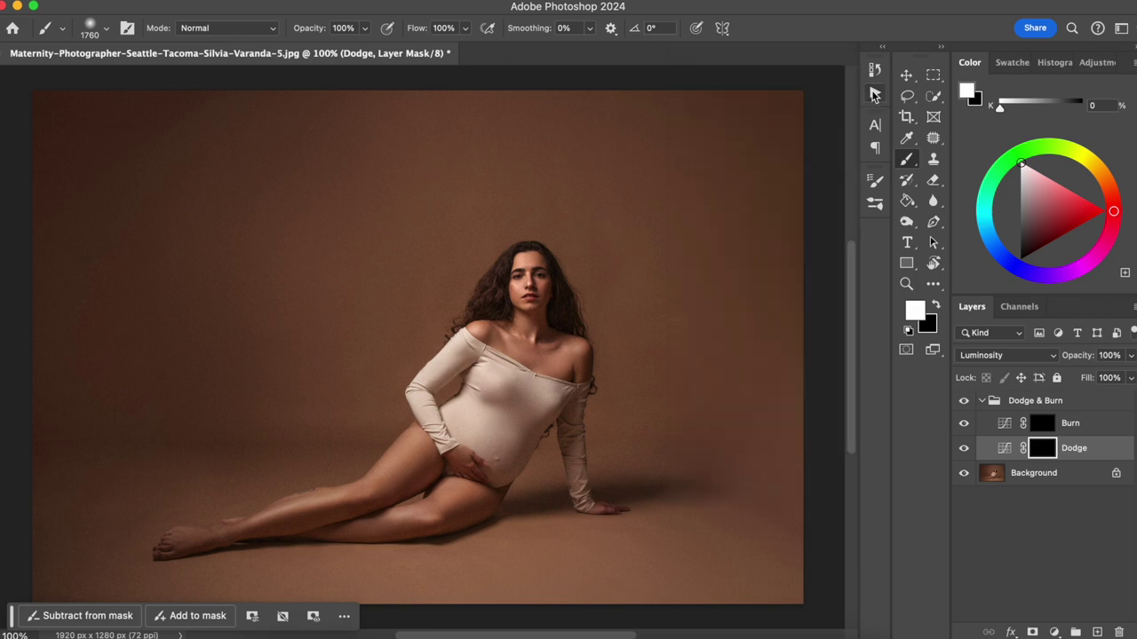